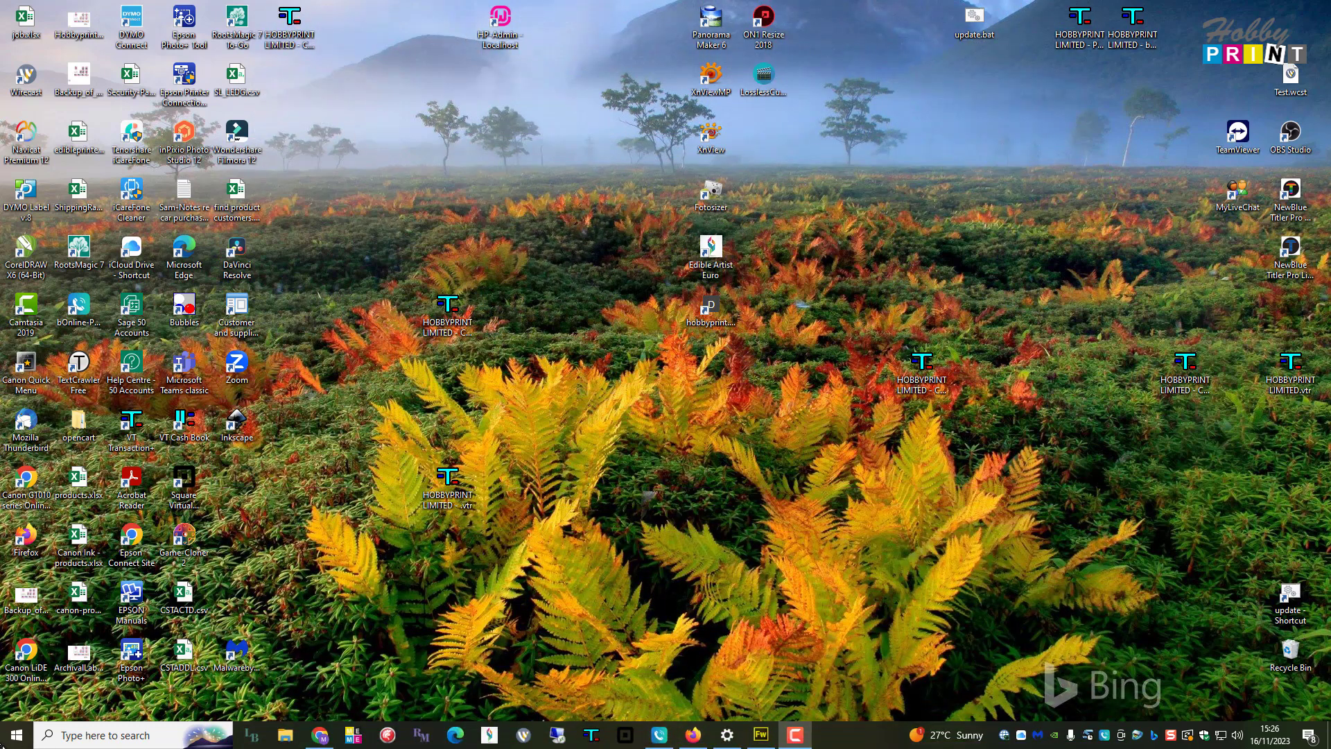
Launch Inkscape from the Start menu's Recently added list.
{"action": "left_click", "coordinate": [3, 732]}
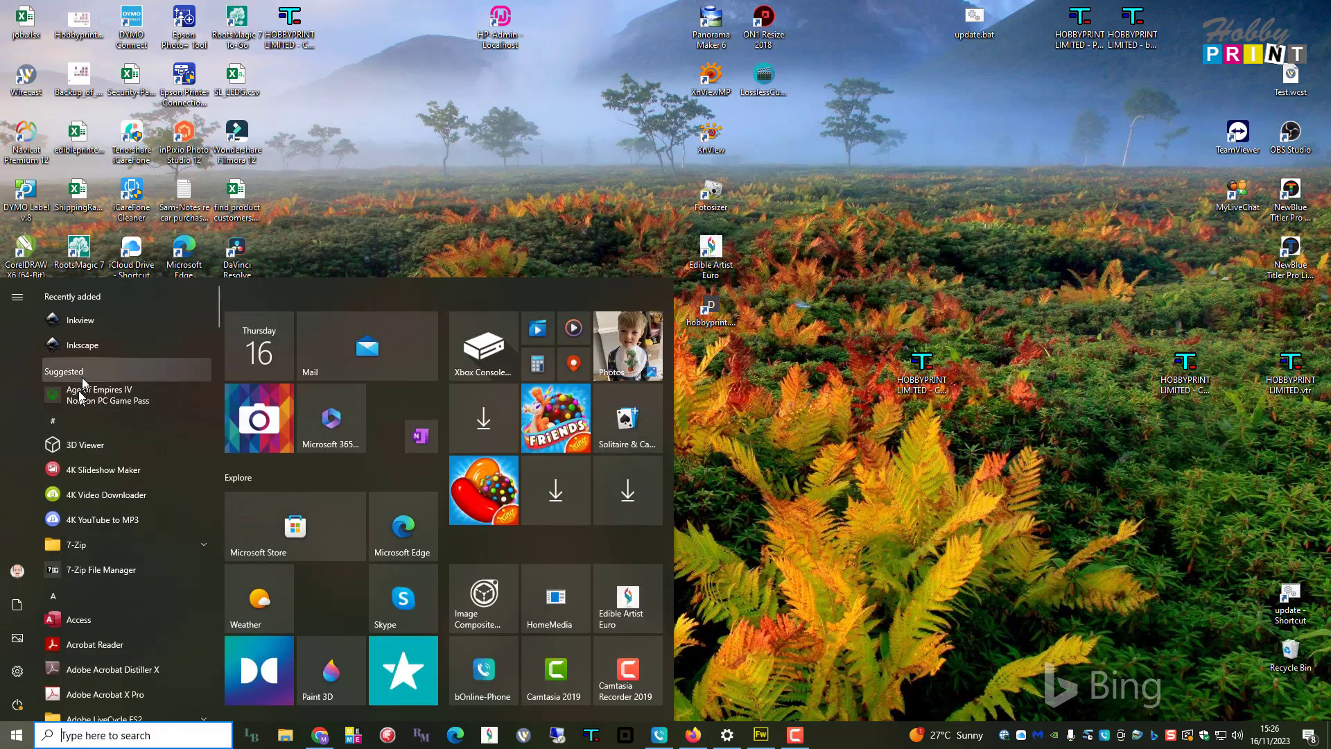
{"action": "left_click", "coordinate": [88, 350]}
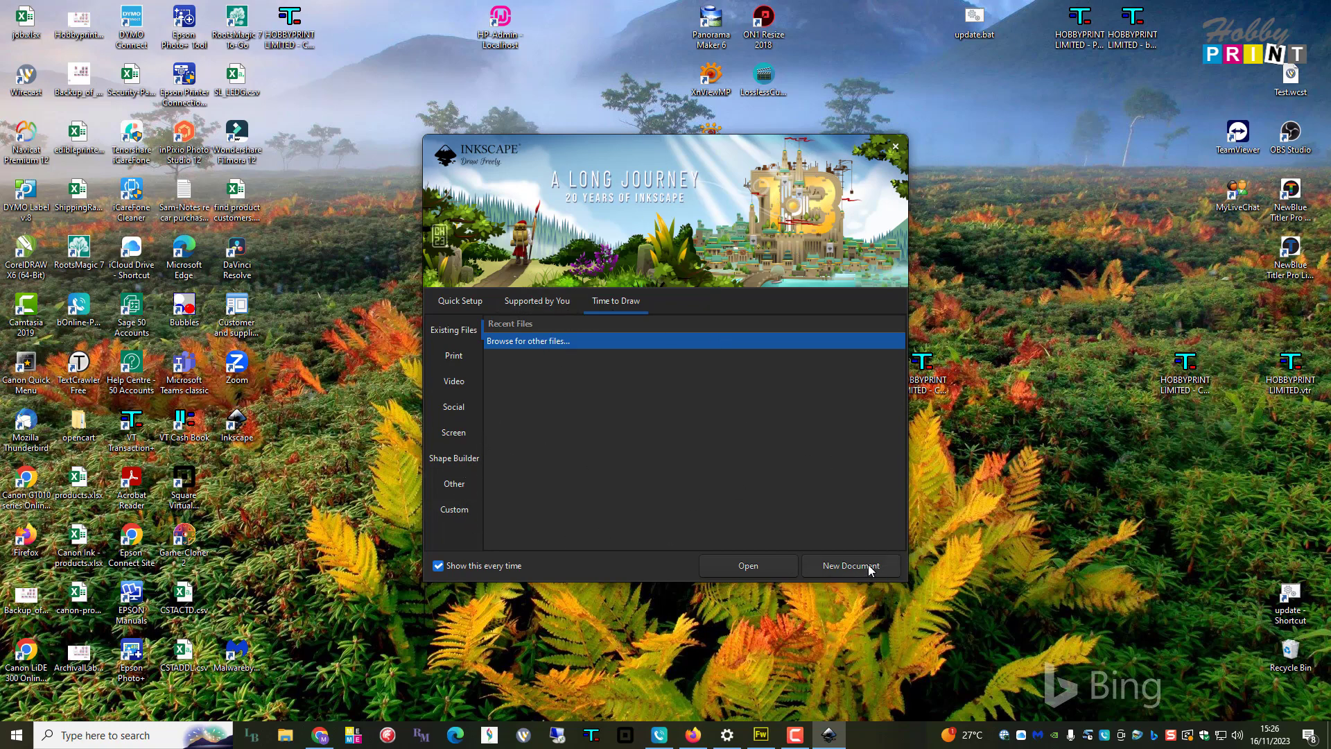
Create a new blank document, New document 1, from the welcome screen.
{"action": "left_click", "coordinate": [850, 565]}
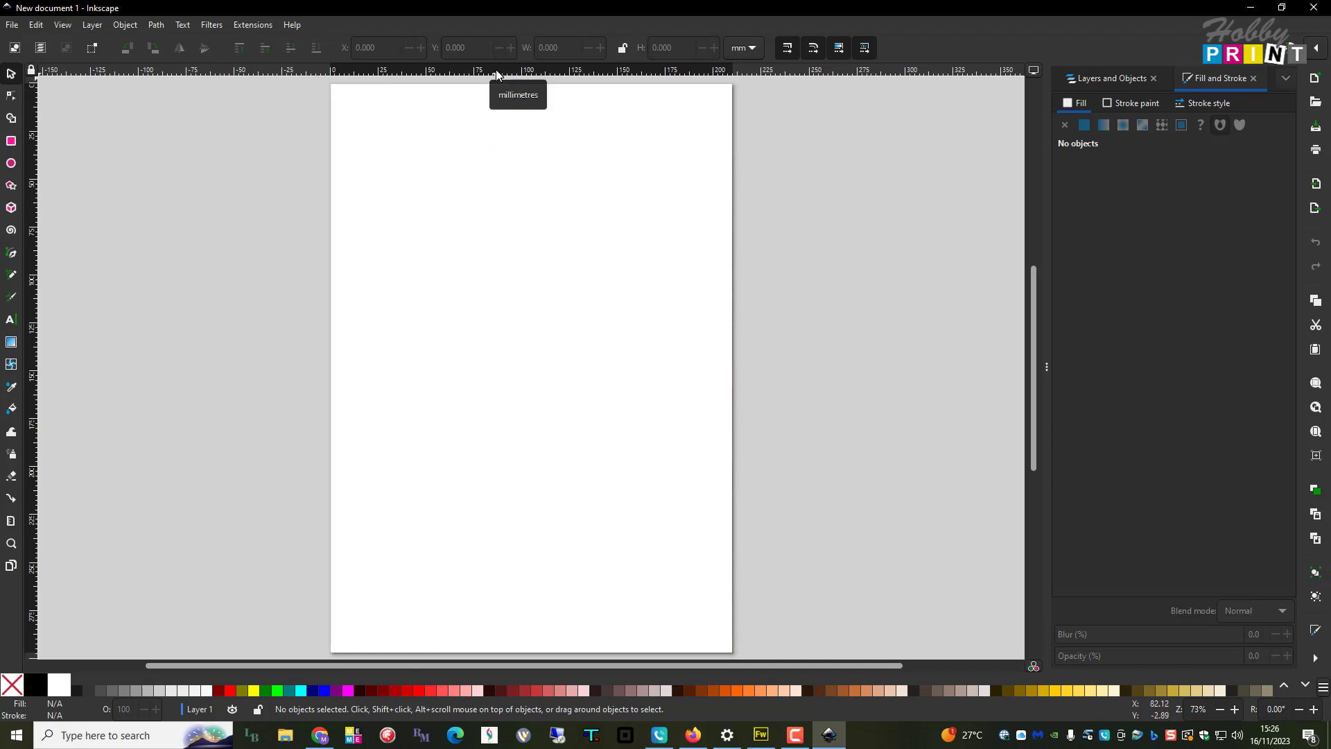
Place two horizontal guides across the page, one at 200.05 mm.
{"action": "left_click_drag", "start_coordinate": [496, 69], "coordinate": [494, 276]}
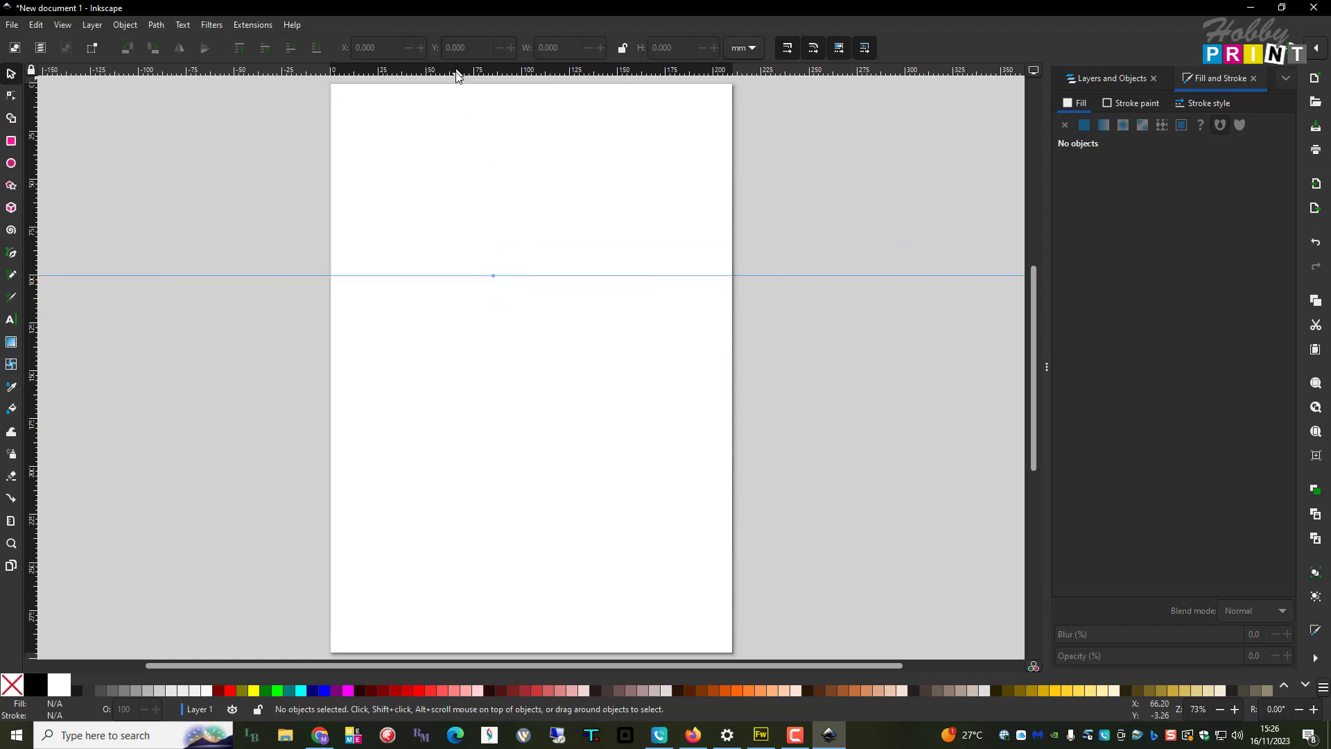
{"action": "left_click_drag", "start_coordinate": [457, 72], "coordinate": [434, 465]}
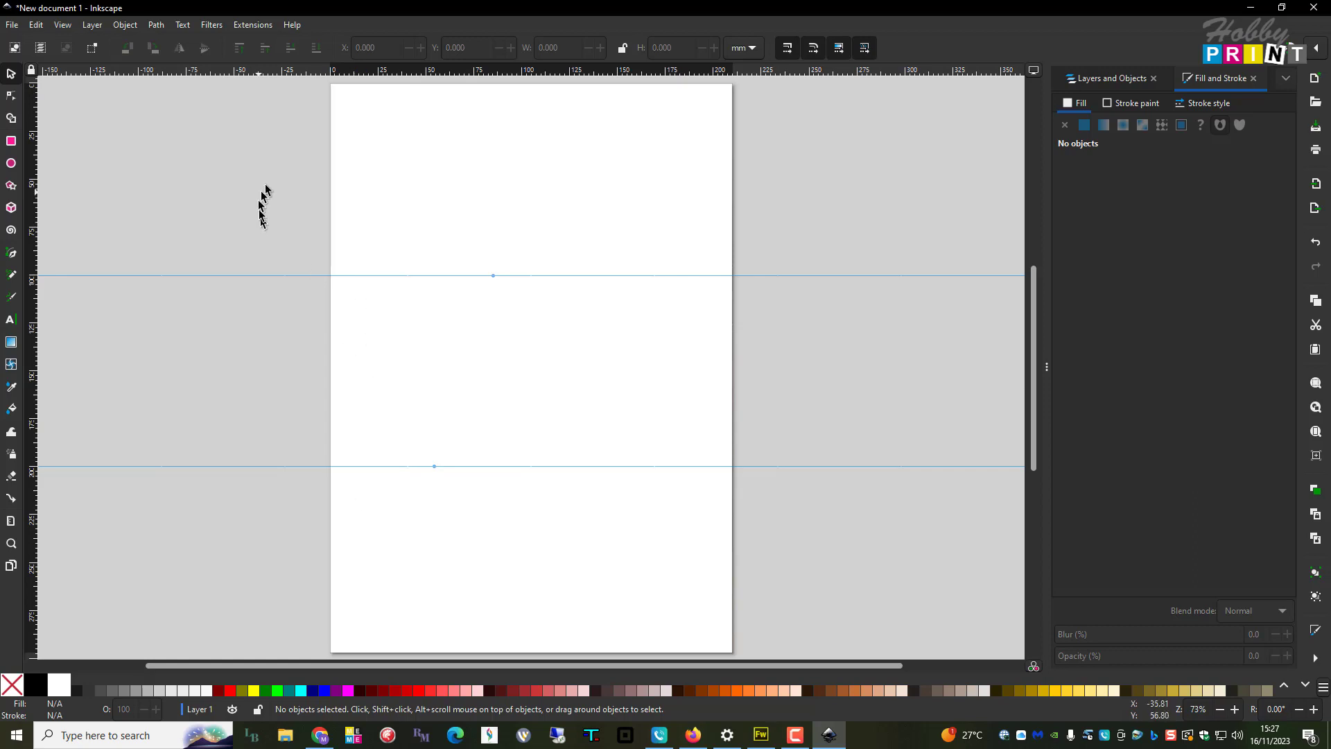
Import and embed Pengi_image.jpg, positioning the penguin photo in the page's top-left corner.
{"action": "left_click", "coordinate": [12, 25]}
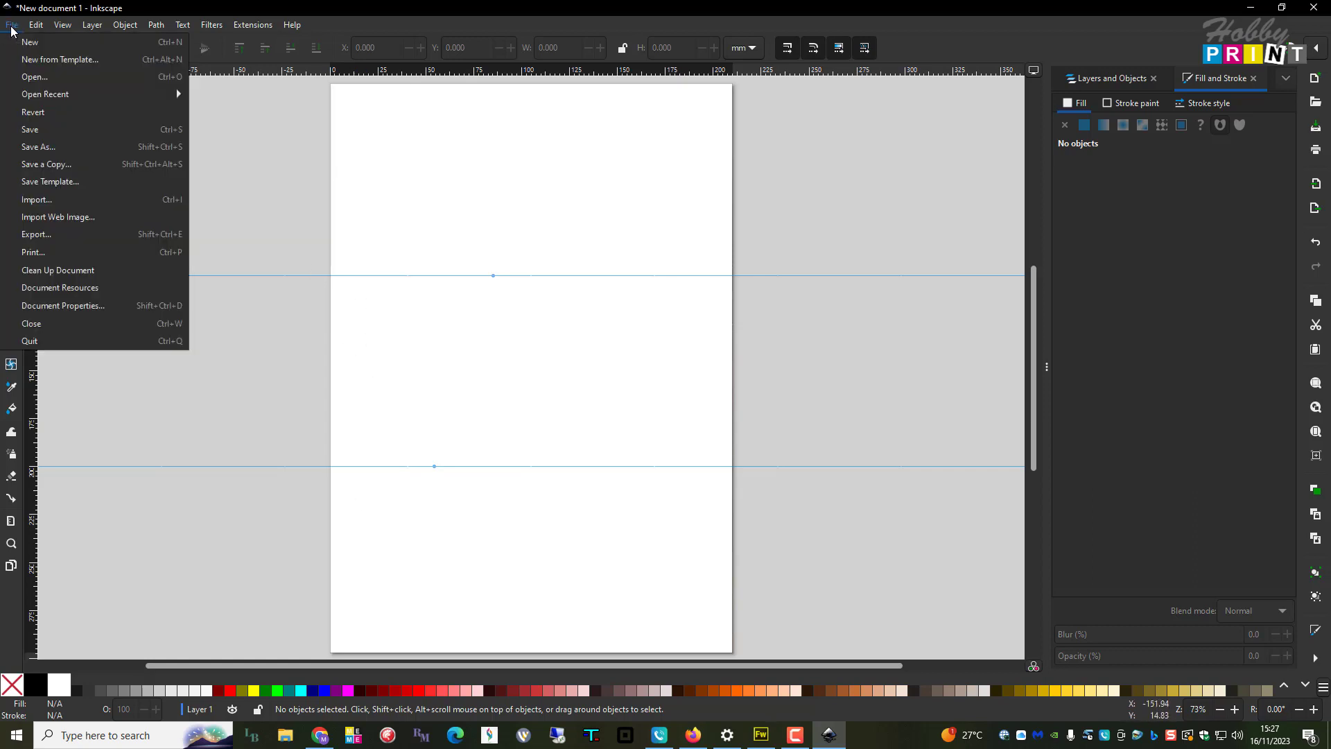
{"action": "left_click", "coordinate": [28, 201]}
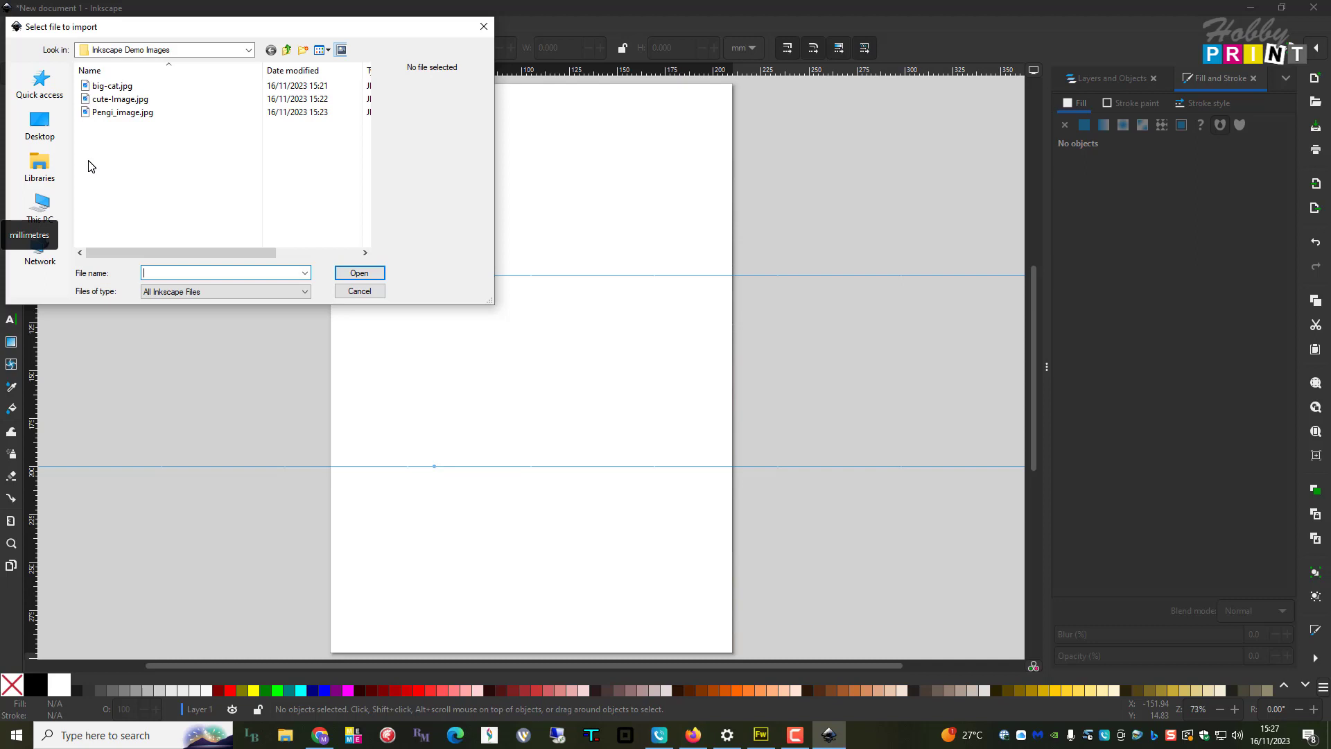
{"action": "left_click", "coordinate": [117, 114]}
{"action": "double_click", "coordinate": [116, 114]}
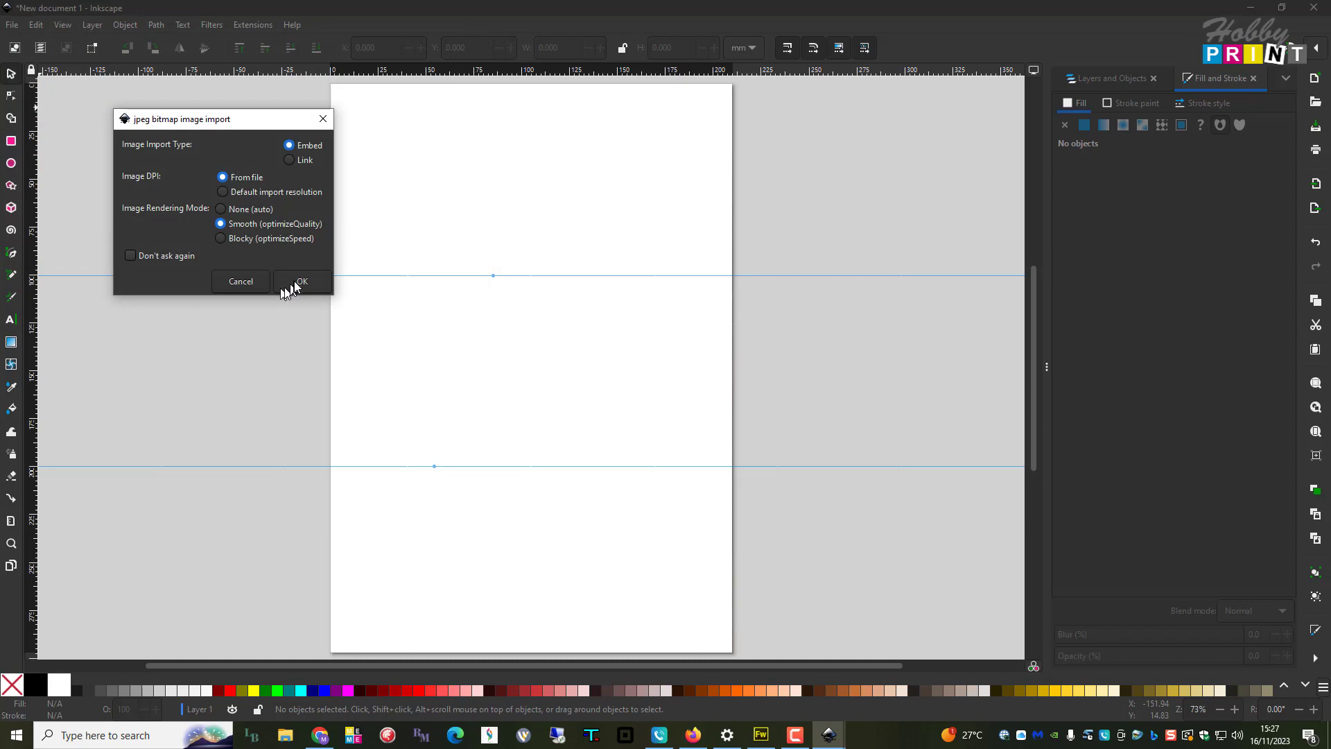
{"action": "left_click", "coordinate": [298, 281]}
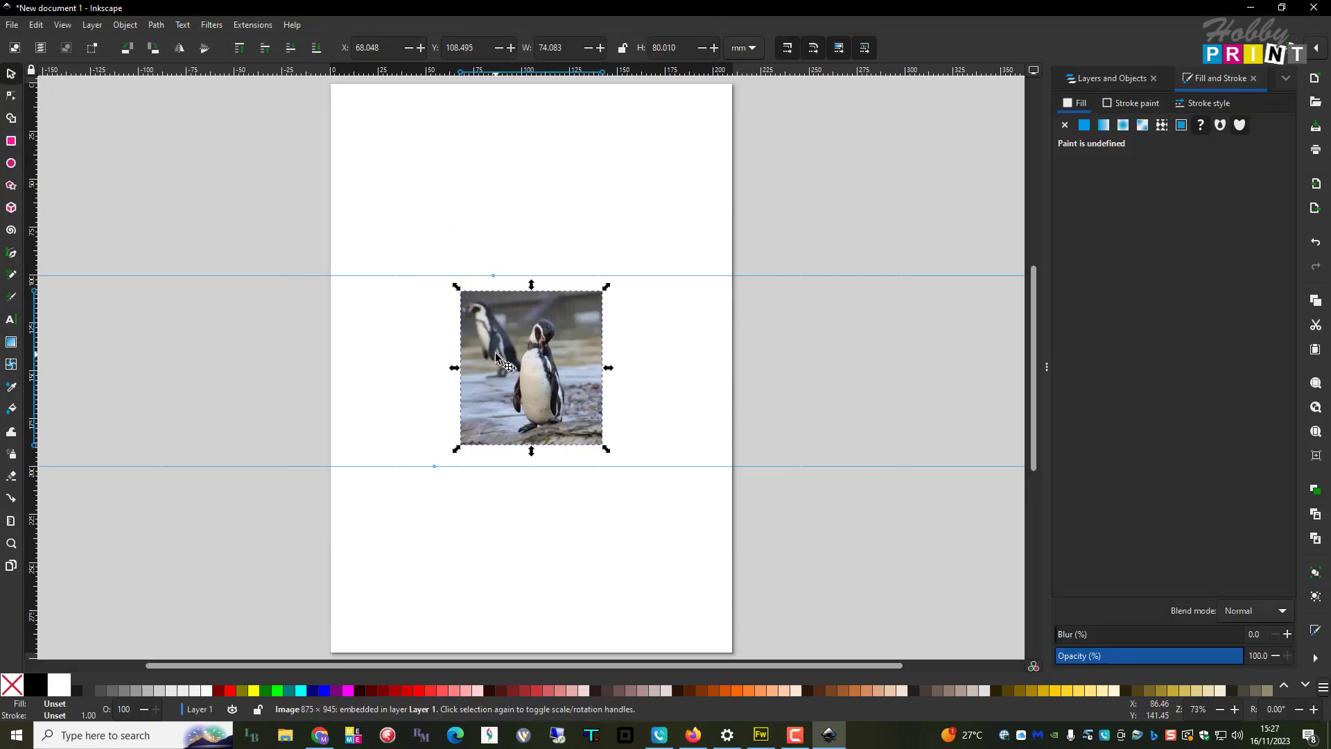
{"action": "left_click_drag", "start_coordinate": [496, 357], "coordinate": [380, 161]}
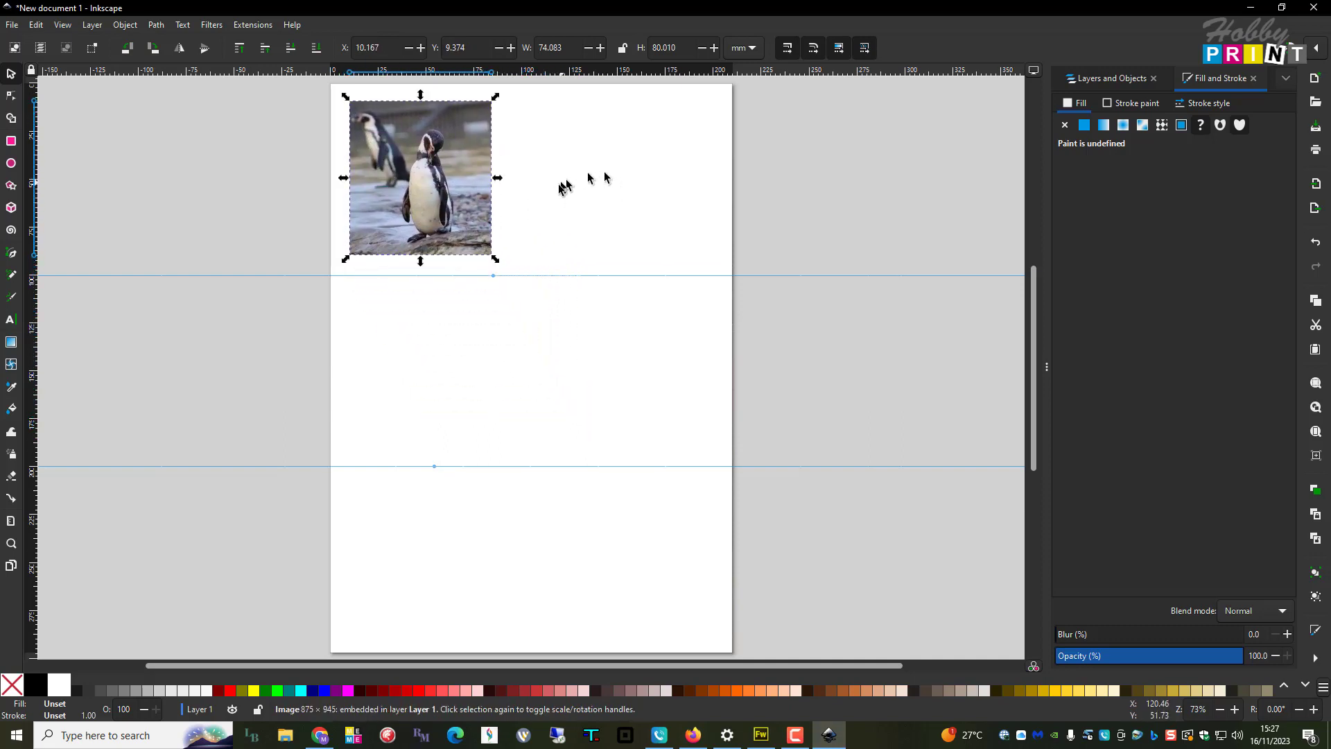
{"action": "left_click_drag", "start_coordinate": [386, 182], "coordinate": [386, 184]}
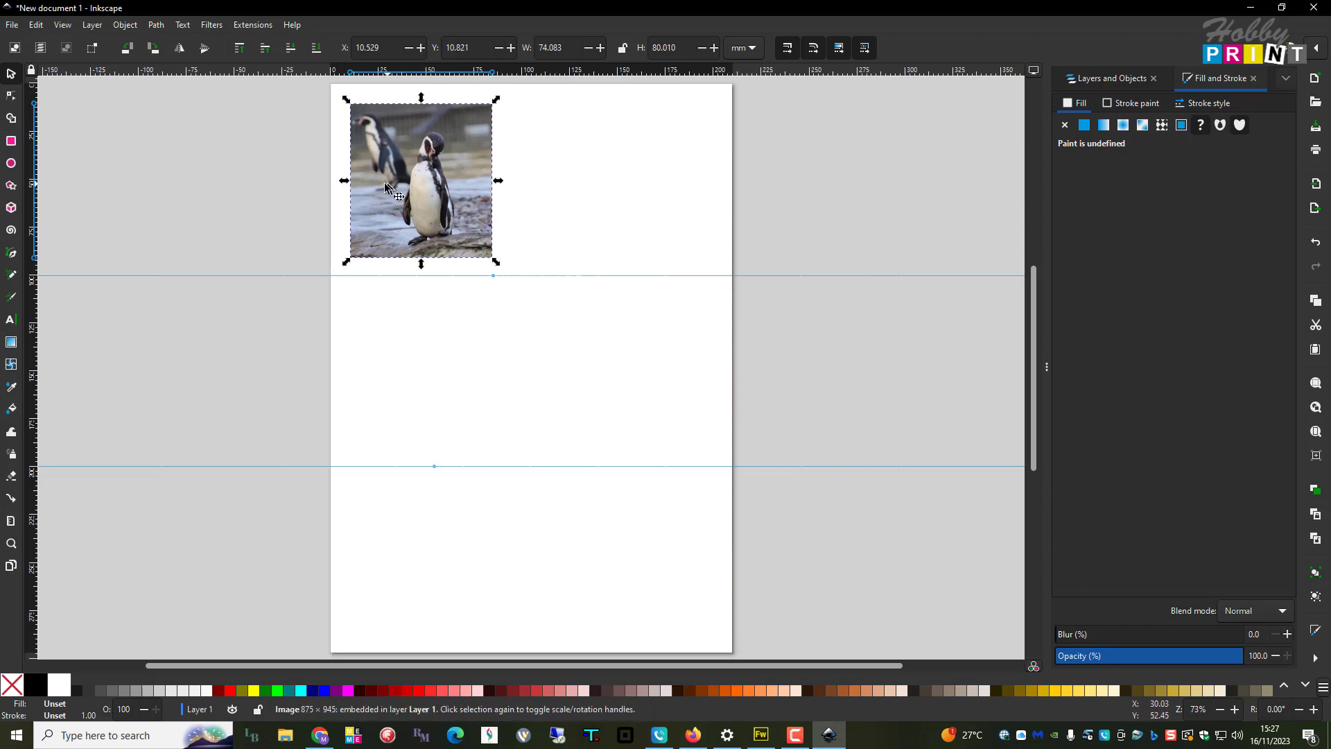
{"action": "left_click", "coordinate": [12, 25]}
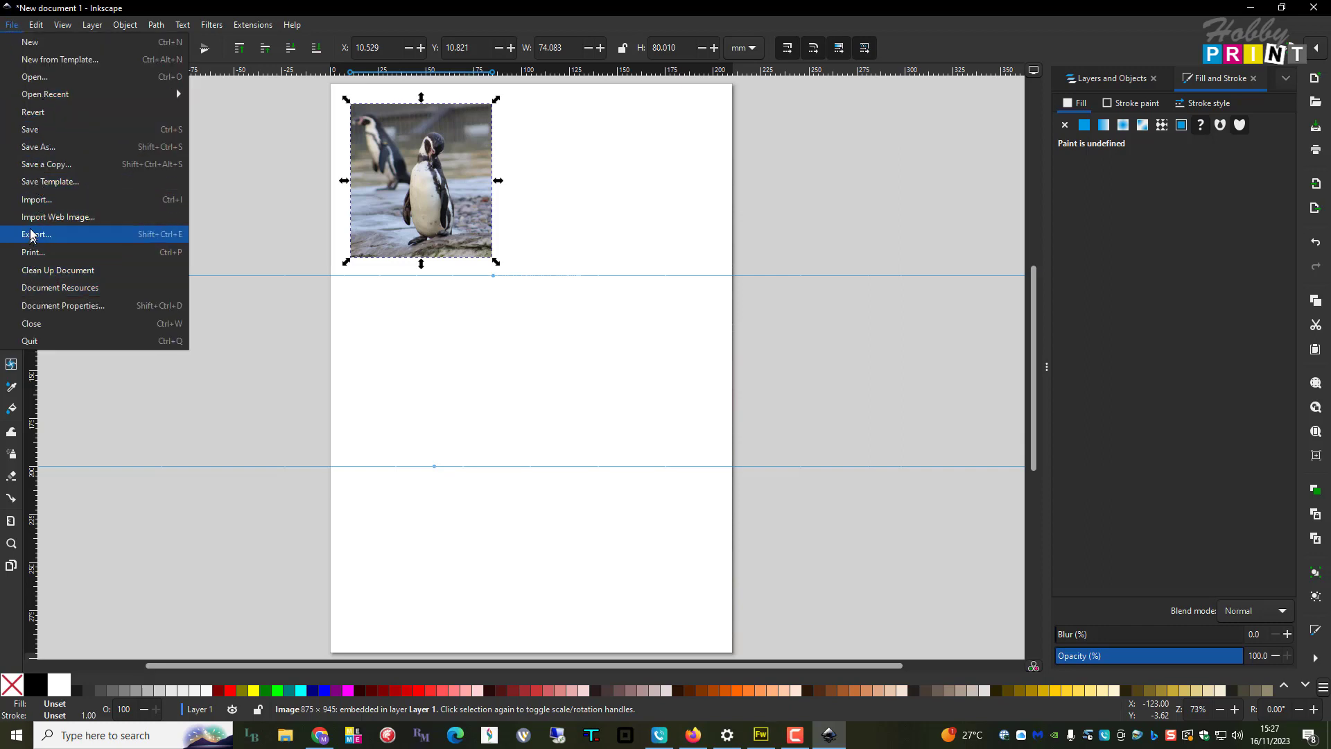
Import cute-Image.jpg and place the red panda photo at the page's top right.
{"action": "left_click", "coordinate": [32, 201]}
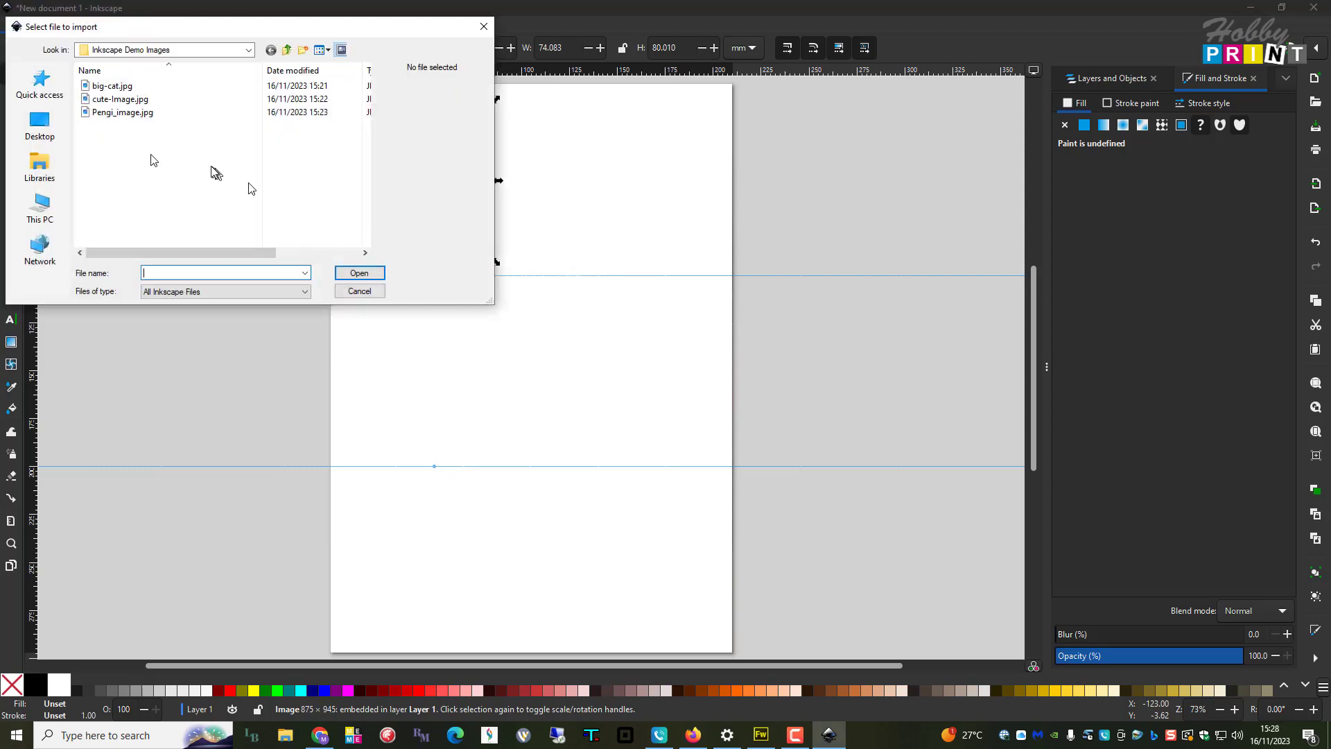
{"action": "double_click", "coordinate": [114, 98]}
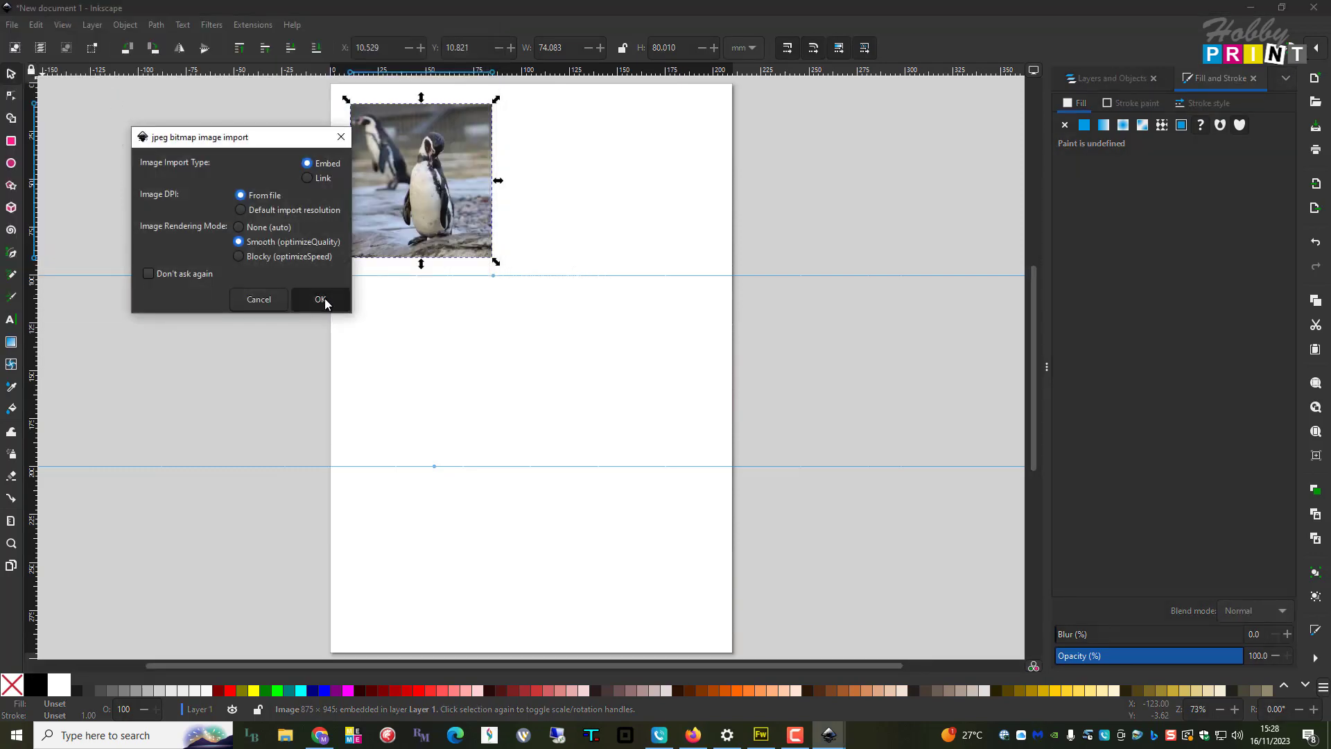
{"action": "left_click", "coordinate": [321, 300]}
{"action": "left_click_drag", "start_coordinate": [493, 333], "coordinate": [590, 164]}
{"action": "left_click", "coordinate": [480, 424]}
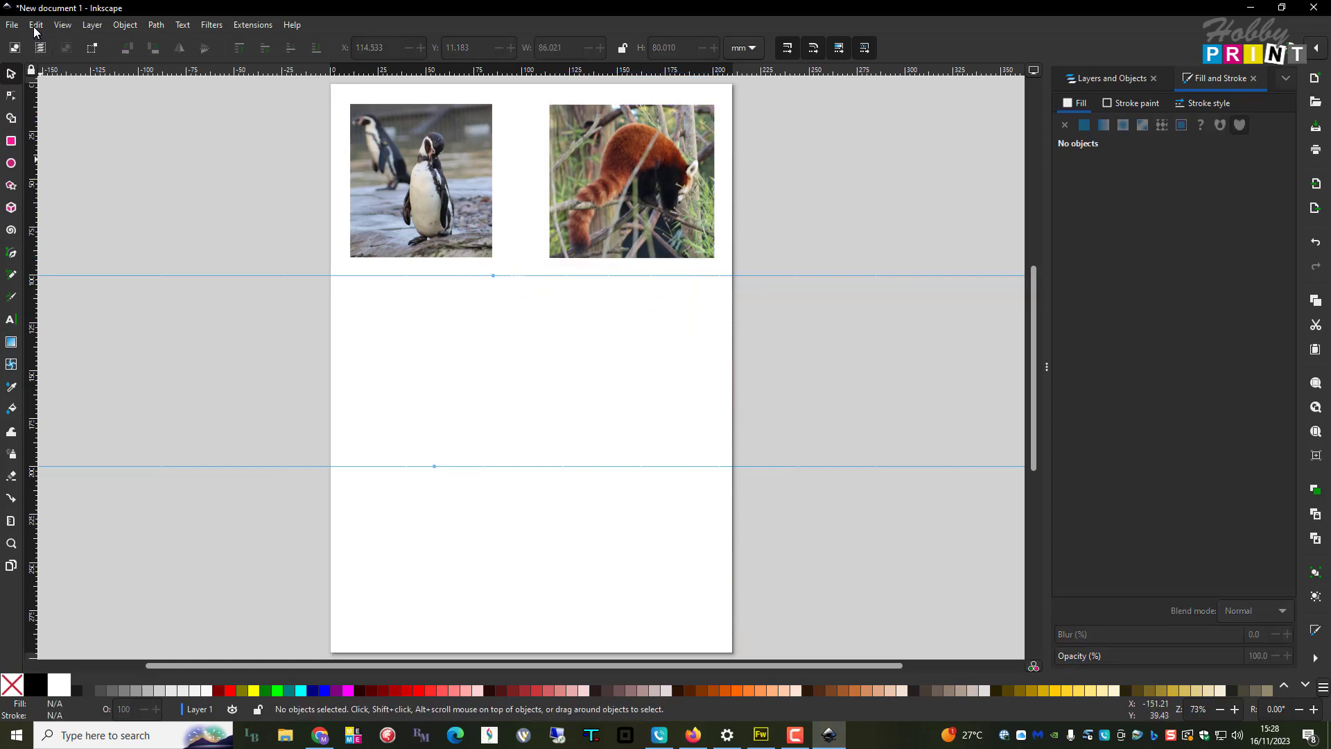
Import and embed big-cat.jpg, the 101.431 × 80.010 mm cheetah photo.
{"action": "left_click", "coordinate": [11, 26]}
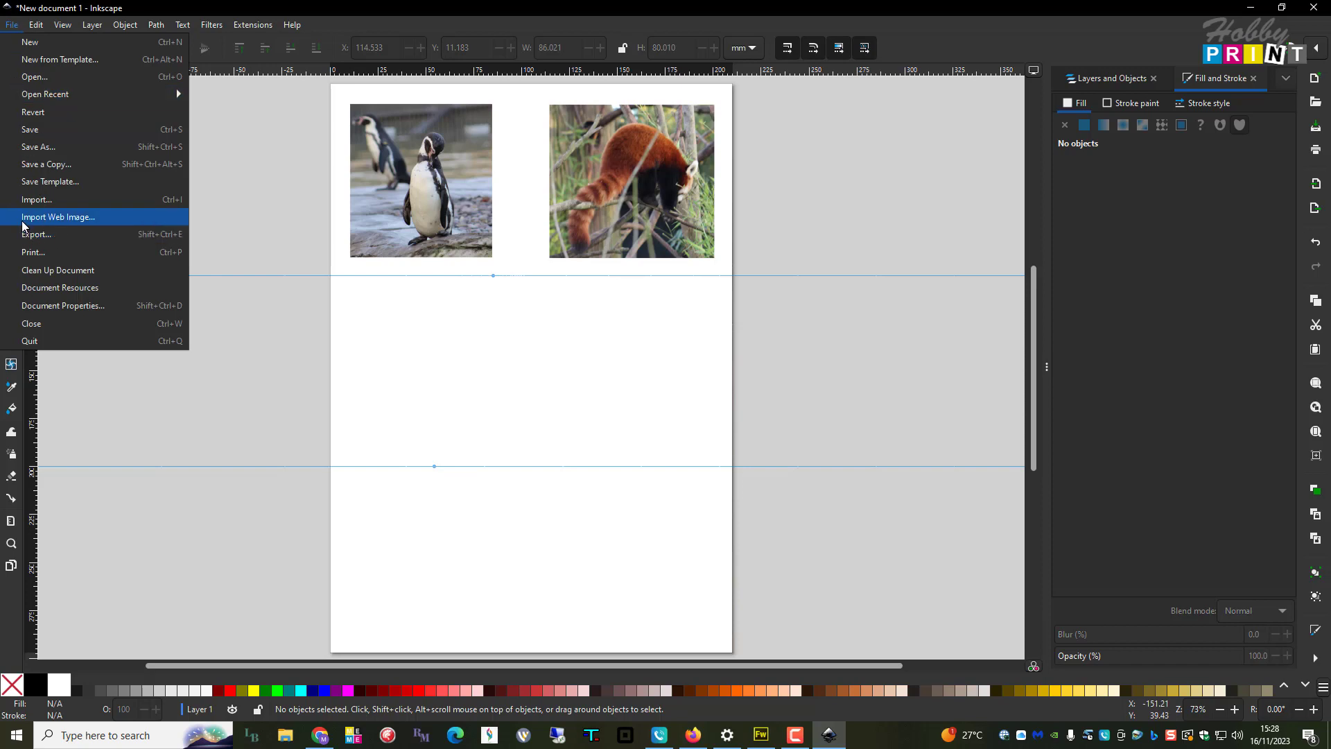
{"action": "left_click", "coordinate": [33, 201]}
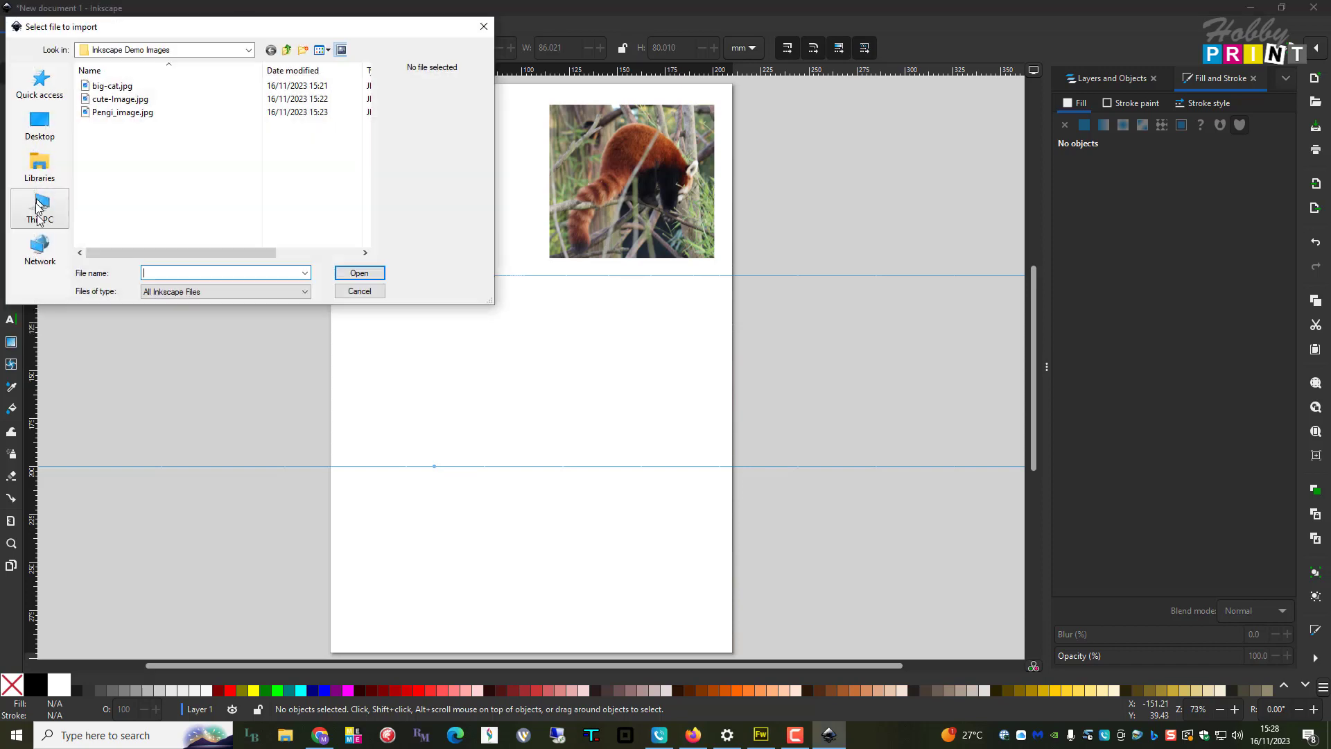
{"action": "double_click", "coordinate": [104, 88]}
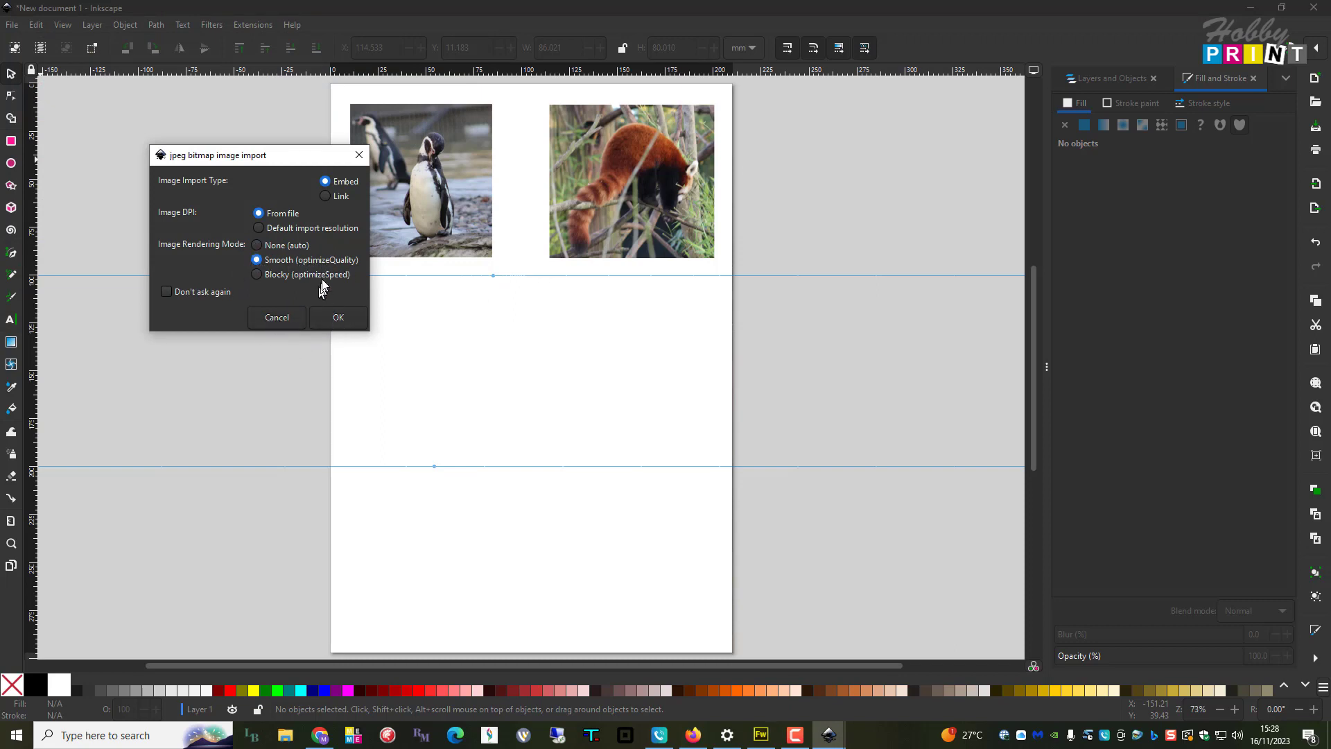
{"action": "left_click", "coordinate": [329, 317]}
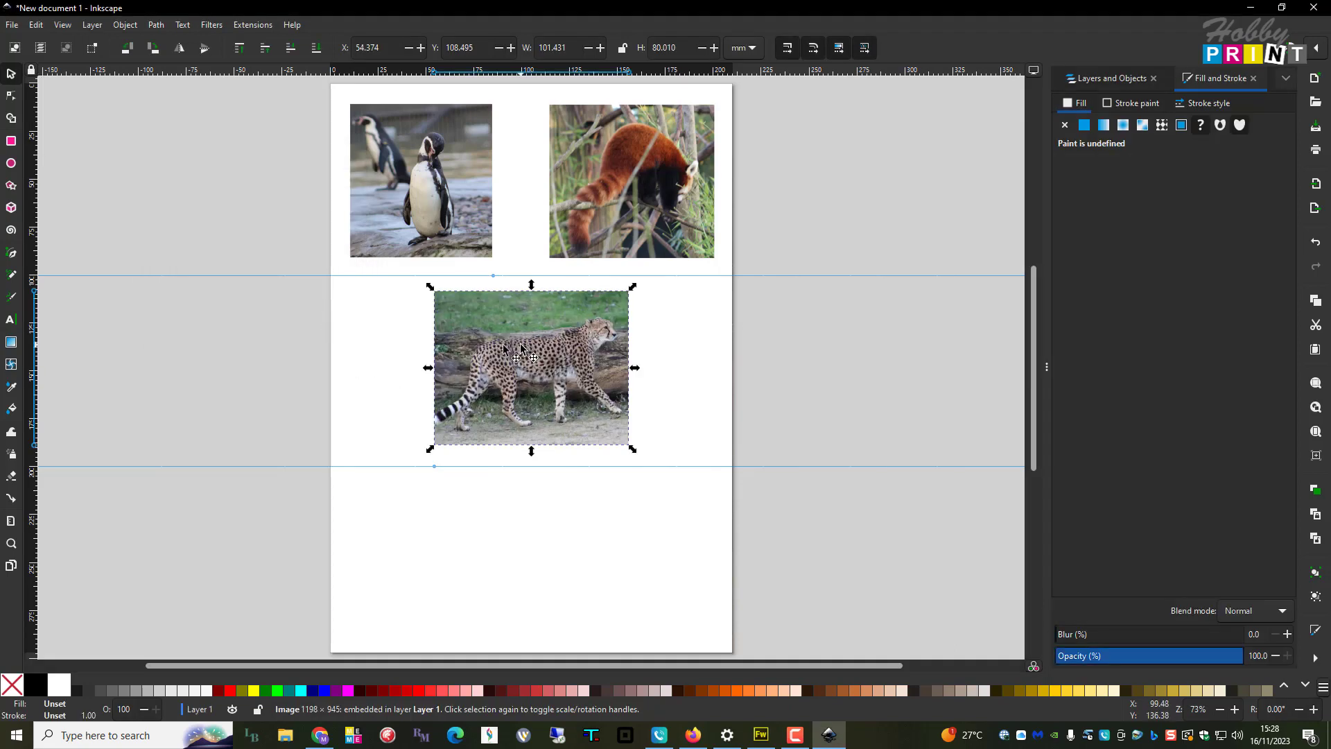
Shrink the penguin and red panda photos by dragging their corner handles.
{"action": "left_click", "coordinate": [463, 239]}
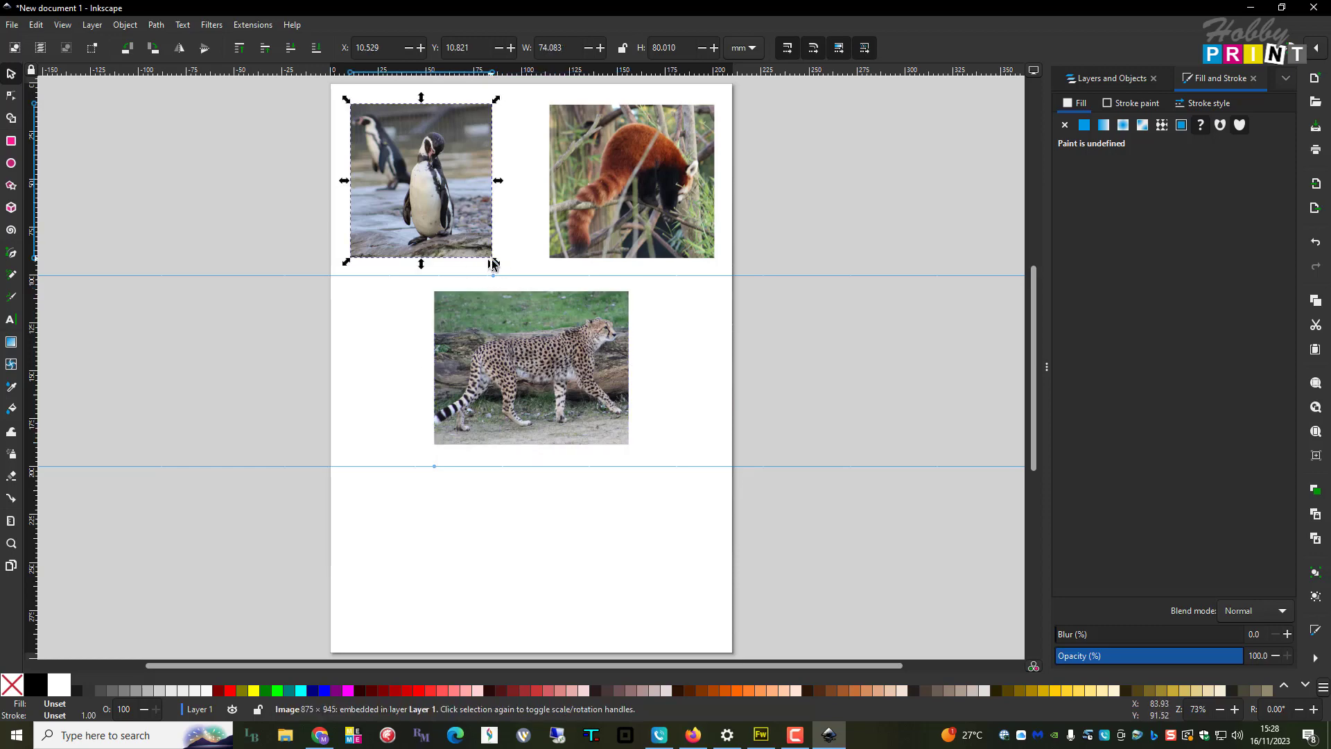
{"action": "left_click_drag", "start_coordinate": [495, 262], "coordinate": [464, 222]}
{"action": "left_click", "coordinate": [598, 238]}
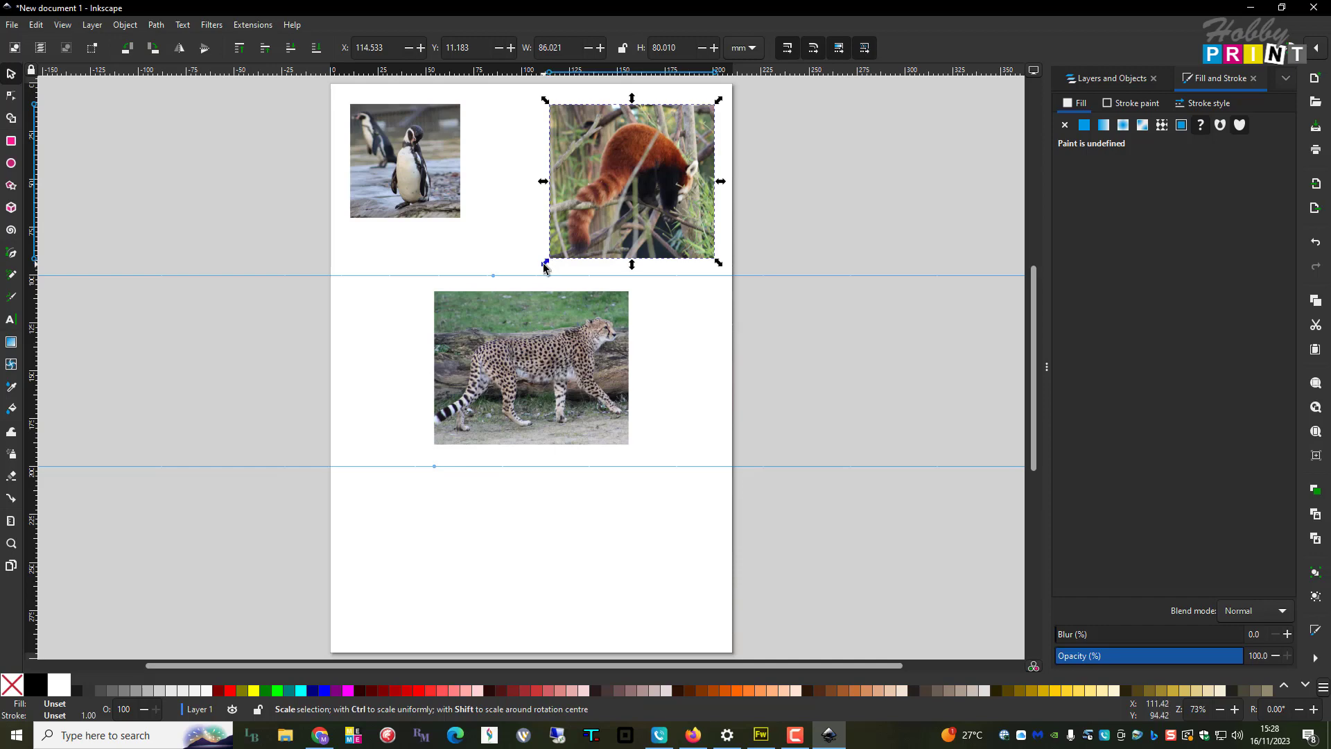
{"action": "left_click_drag", "start_coordinate": [545, 266], "coordinate": [582, 226]}
Move and shrink the cheetah photo between the other two, shifting the red panda slightly.
{"action": "left_click", "coordinate": [537, 381]}
{"action": "left_click_drag", "start_coordinate": [537, 380], "coordinate": [531, 196]}
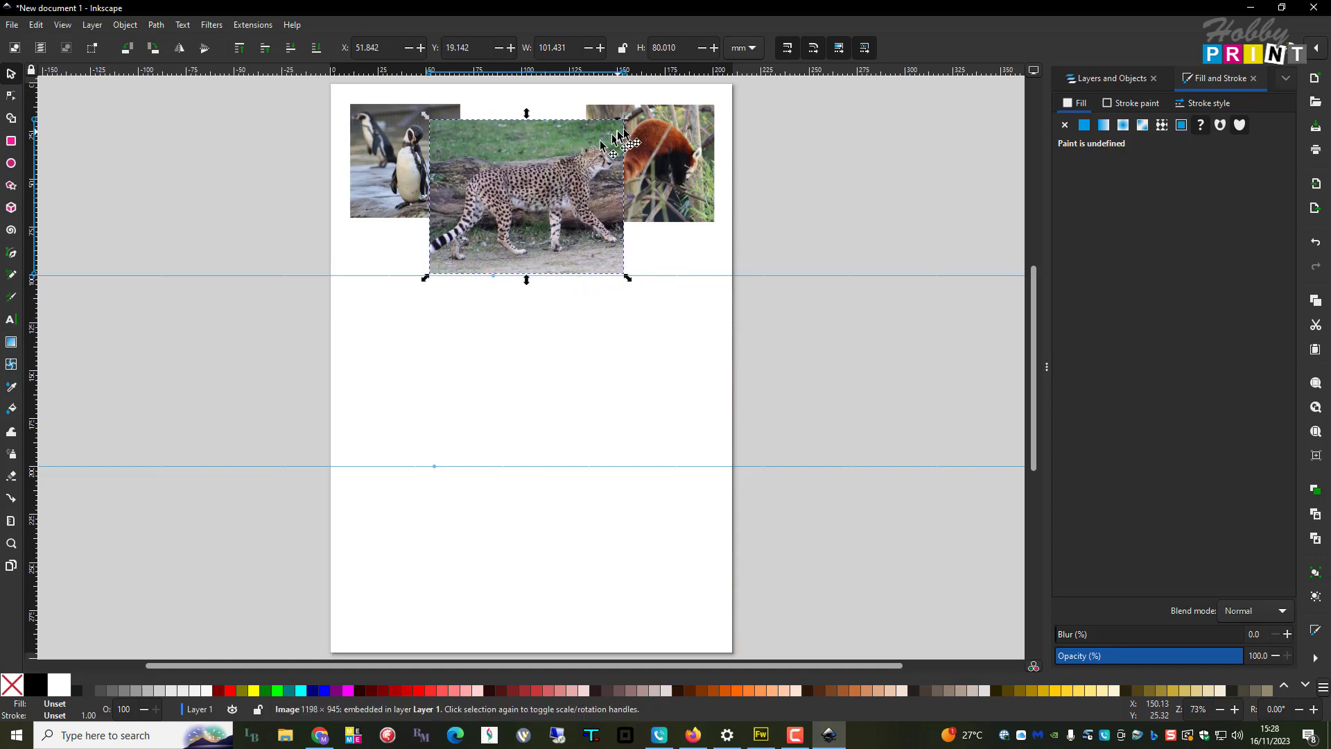
{"action": "left_click_drag", "start_coordinate": [628, 119], "coordinate": [576, 161]}
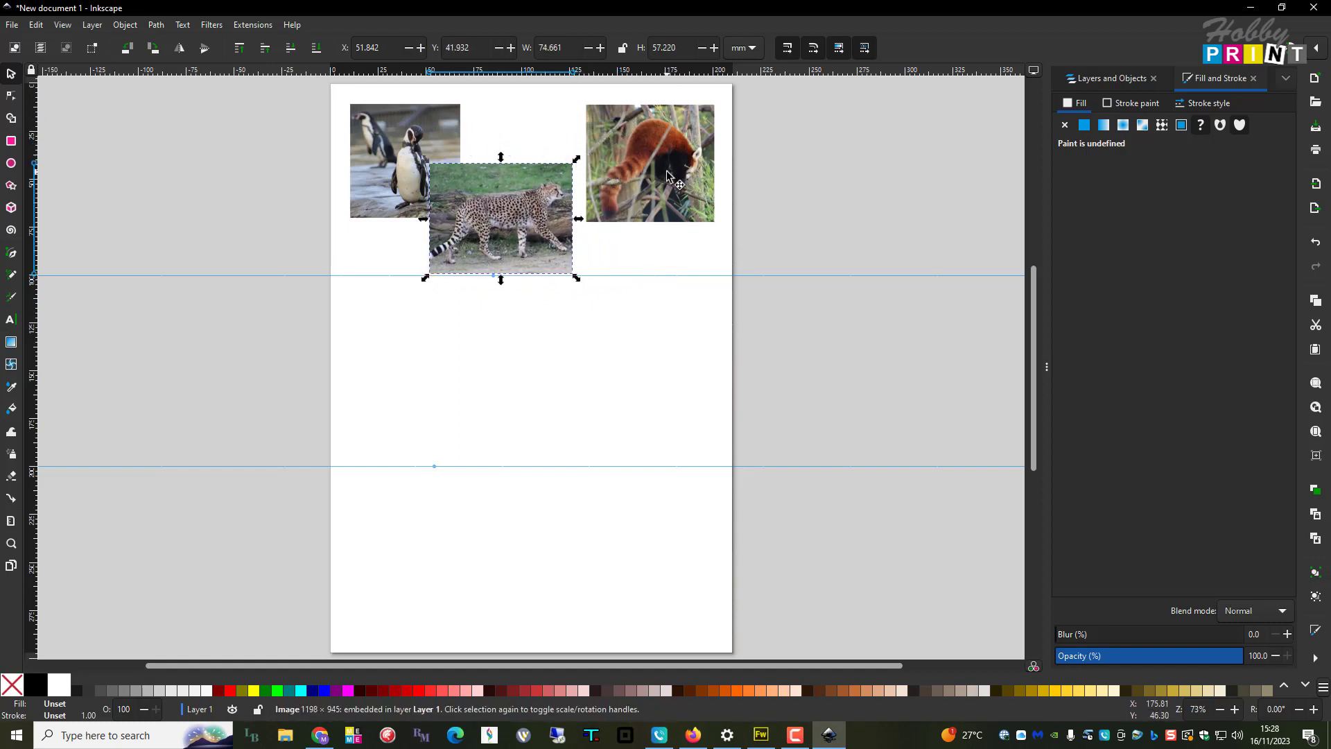
{"action": "left_click_drag", "start_coordinate": [669, 176], "coordinate": [677, 166]}
{"action": "left_click", "coordinate": [520, 229]}
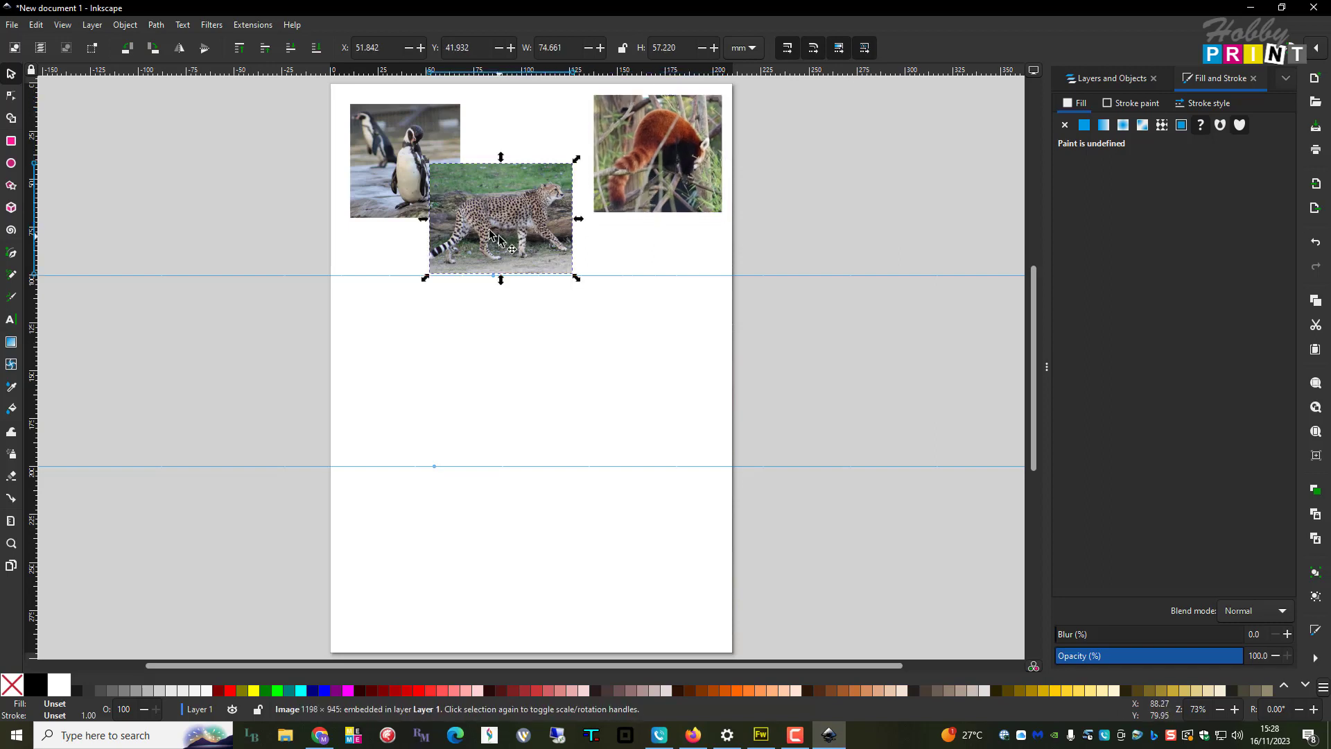
{"action": "left_click_drag", "start_coordinate": [484, 225], "coordinate": [510, 214]}
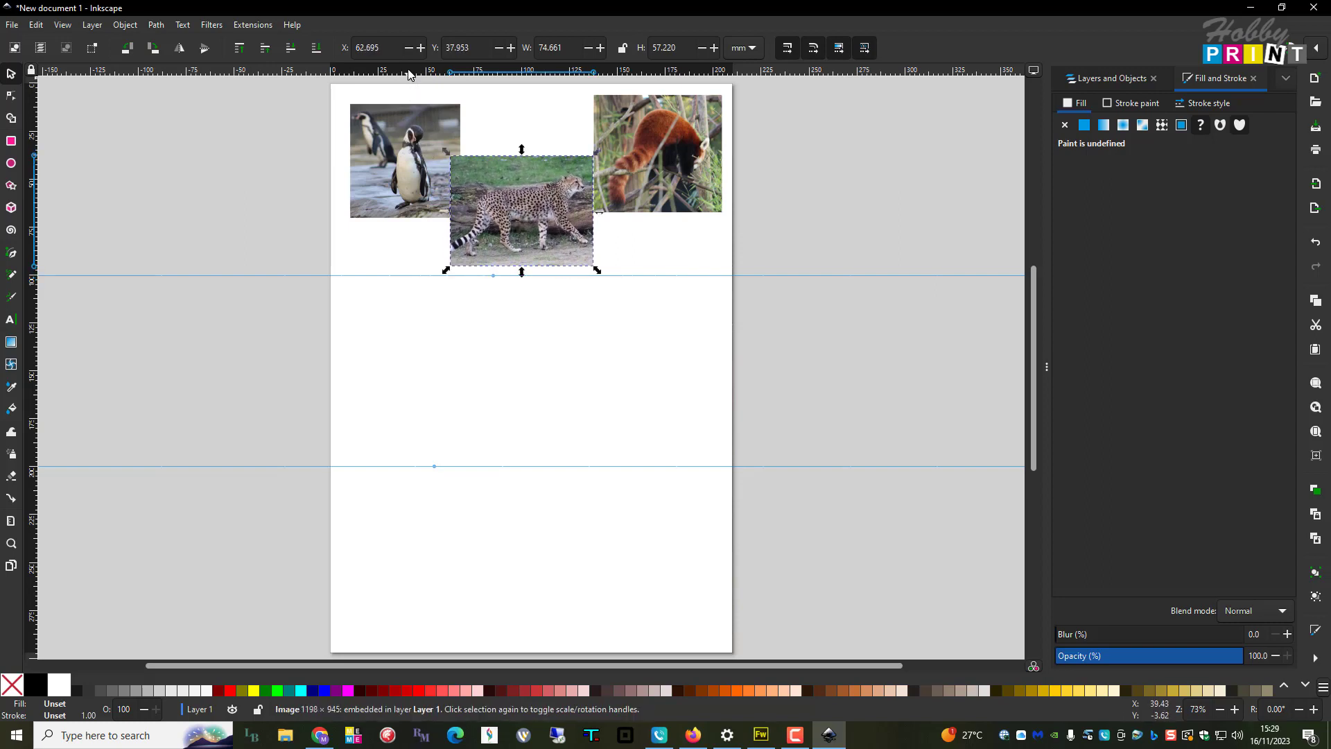
Add a top guide, align the penguin to it, and enlarge the cheetah to 80.449 × 62.646 mm.
{"action": "left_click_drag", "start_coordinate": [410, 74], "coordinate": [410, 94]}
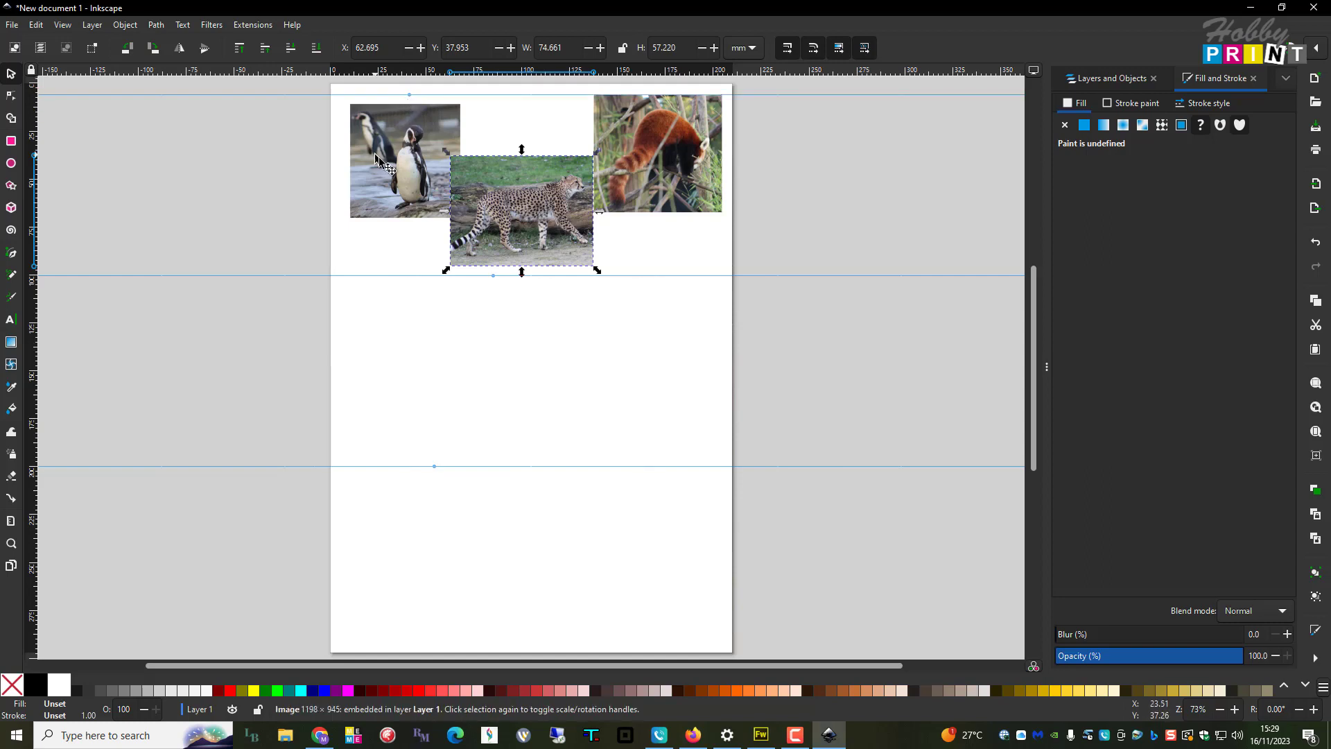
{"action": "left_click_drag", "start_coordinate": [375, 155], "coordinate": [397, 167]}
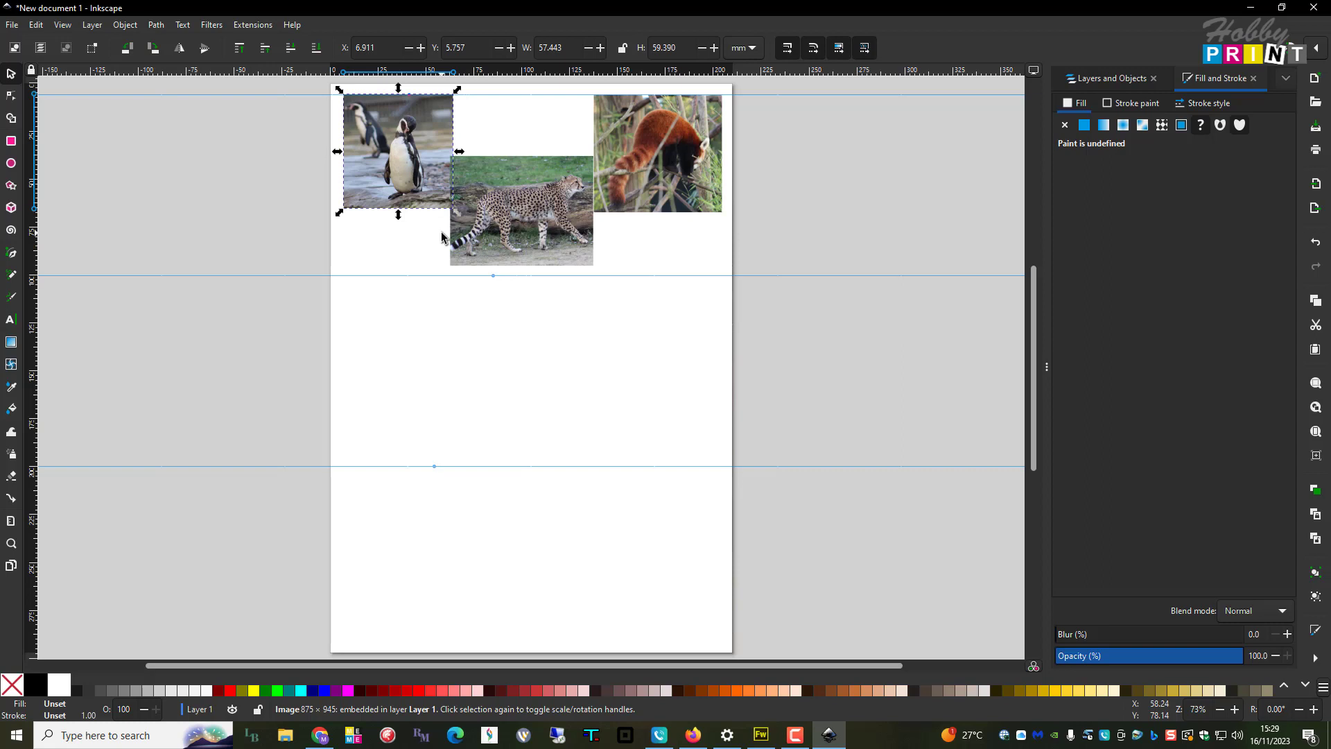
{"action": "left_click", "coordinate": [514, 225]}
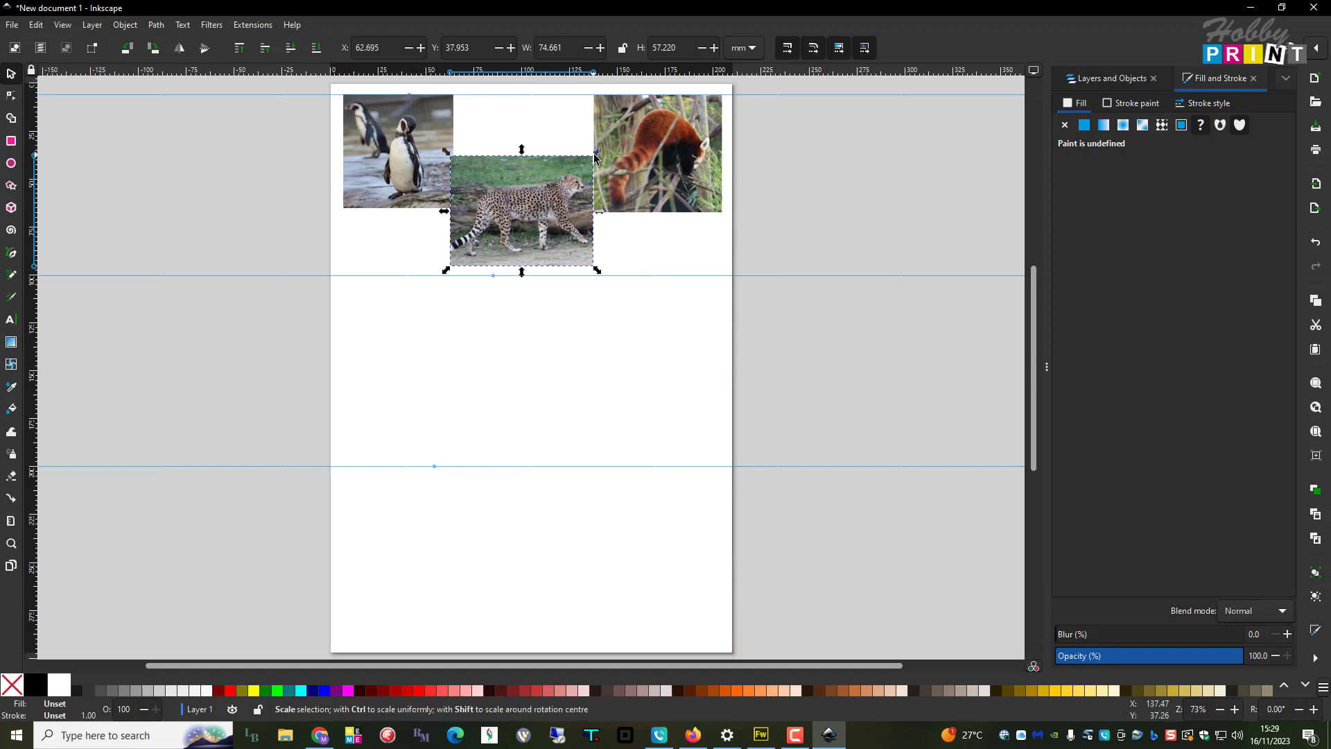
{"action": "left_click_drag", "start_coordinate": [598, 156], "coordinate": [602, 154]}
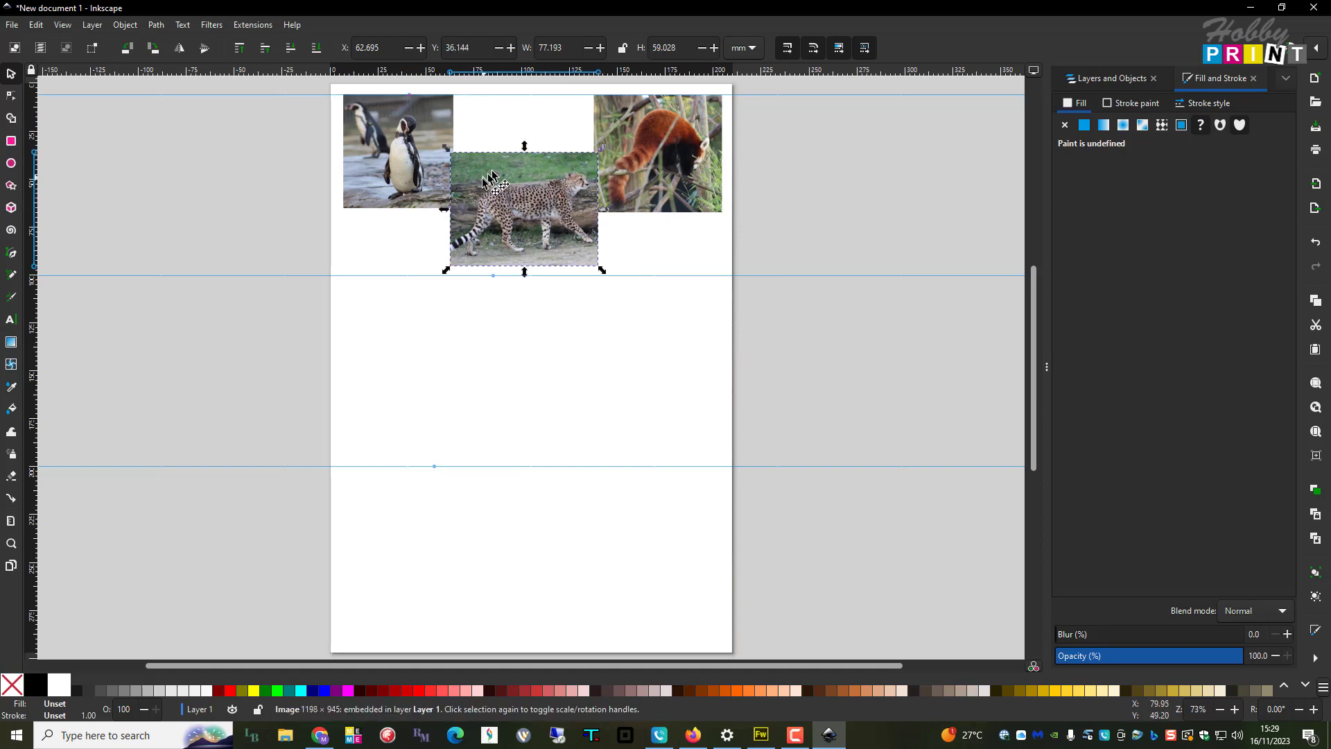
{"action": "left_click_drag", "start_coordinate": [451, 152], "coordinate": [441, 142]}
{"action": "left_click", "coordinate": [647, 247]}
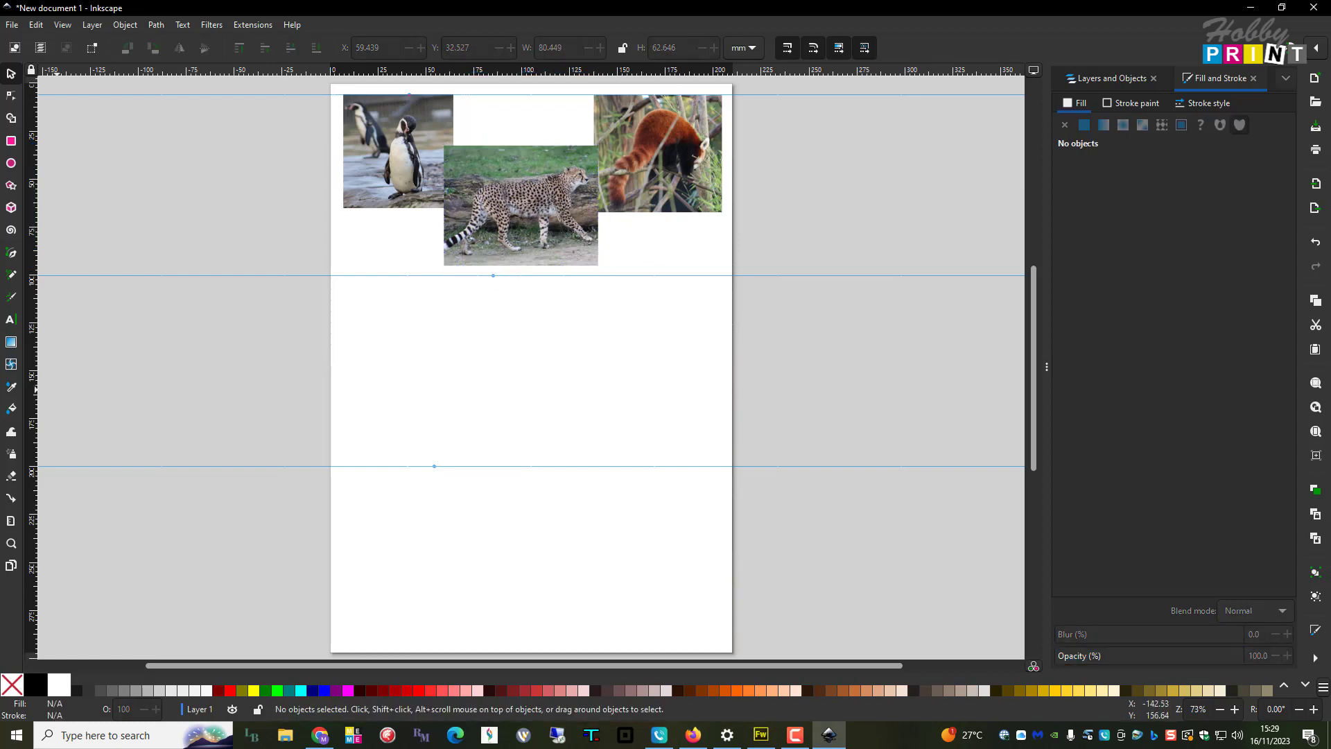
Add magenta 9 pt text 'A Day At Chester Zoo' below the three photos.
{"action": "left_click", "coordinate": [10, 319]}
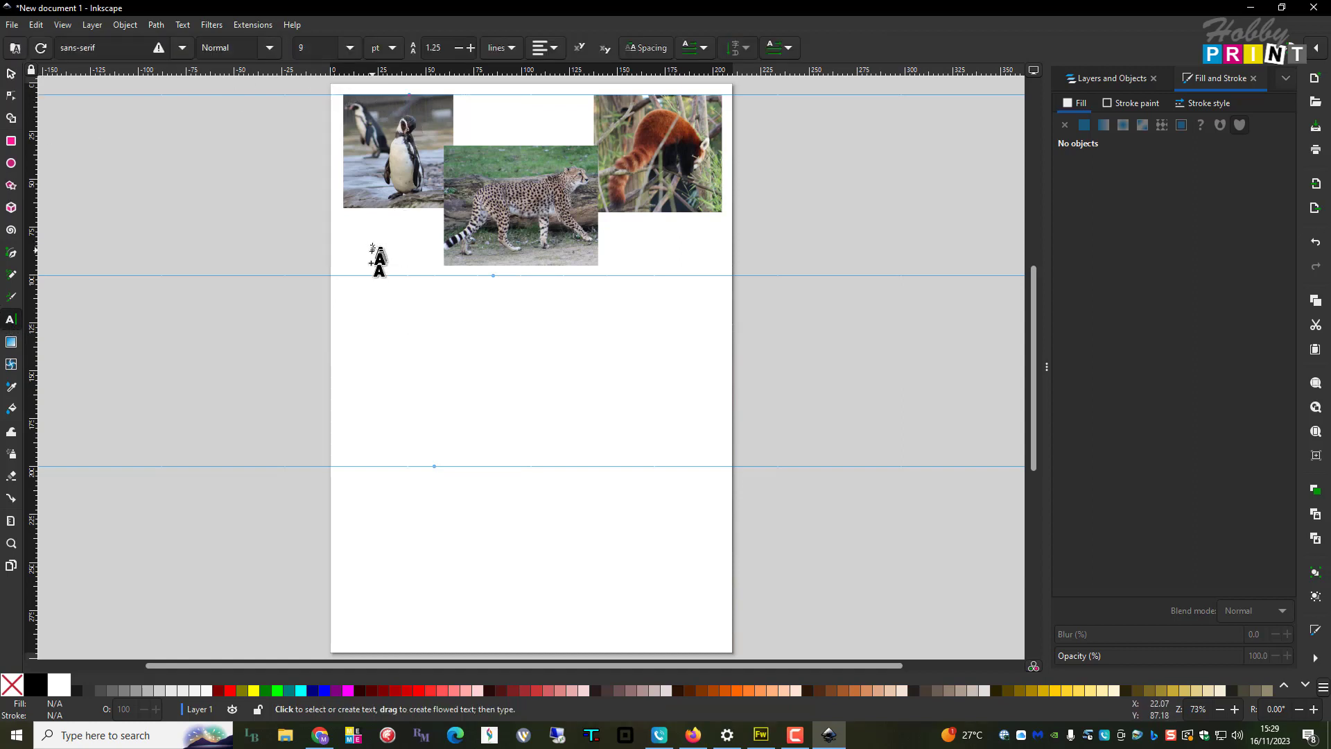
{"action": "left_click", "coordinate": [397, 307]}
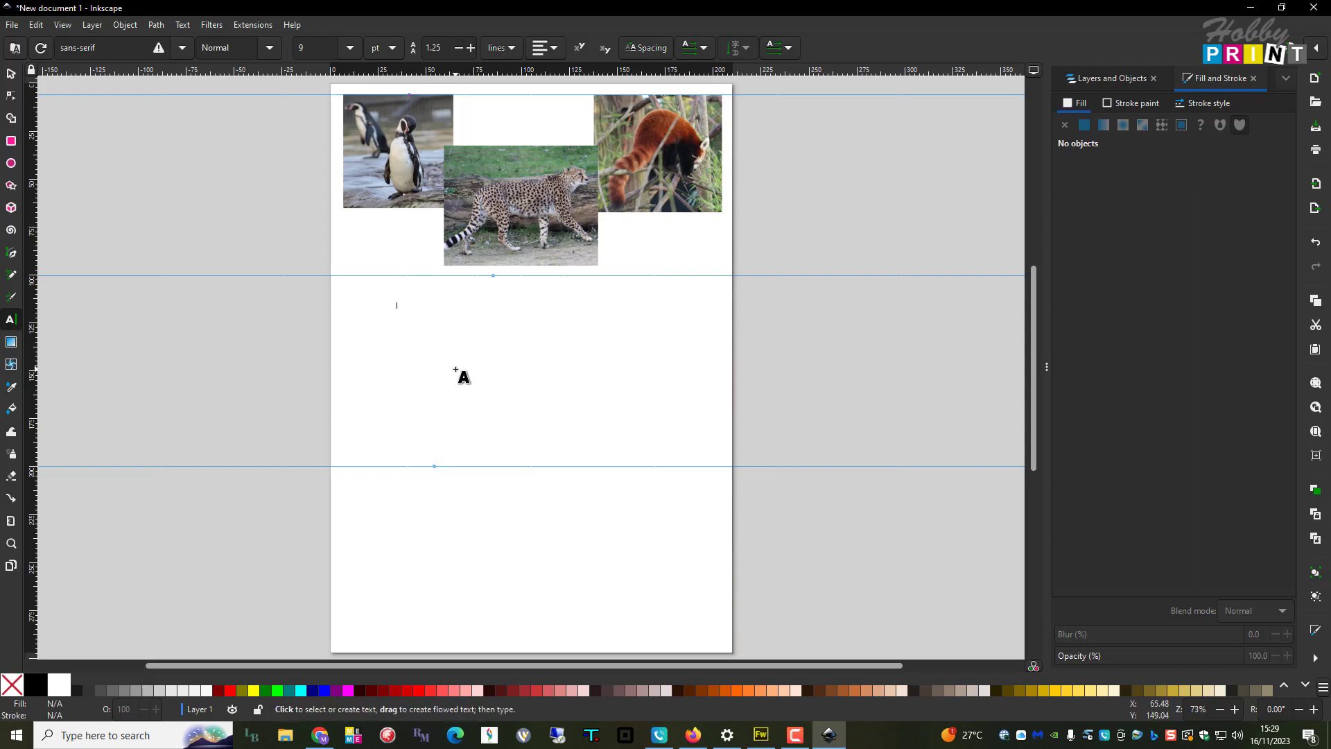
{"action": "type", "text": "Th"}
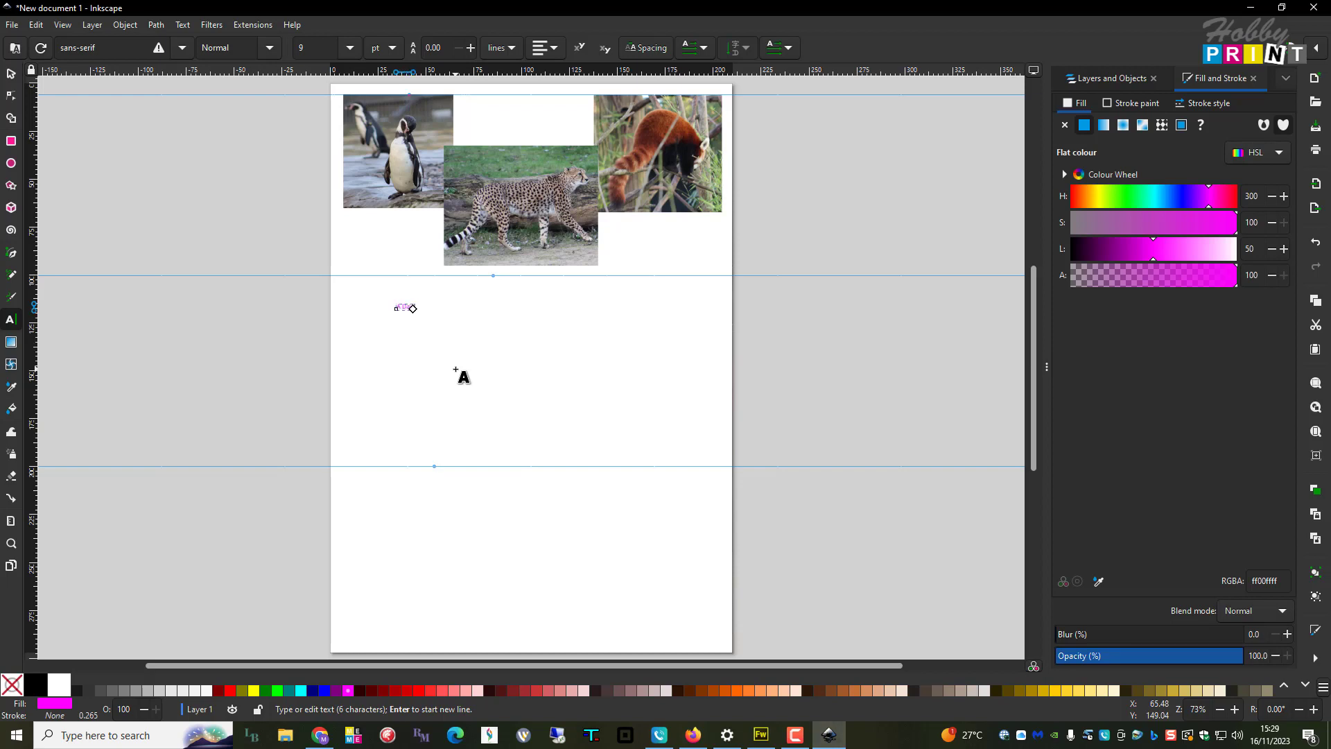
{"action": "type", "text": "l"}
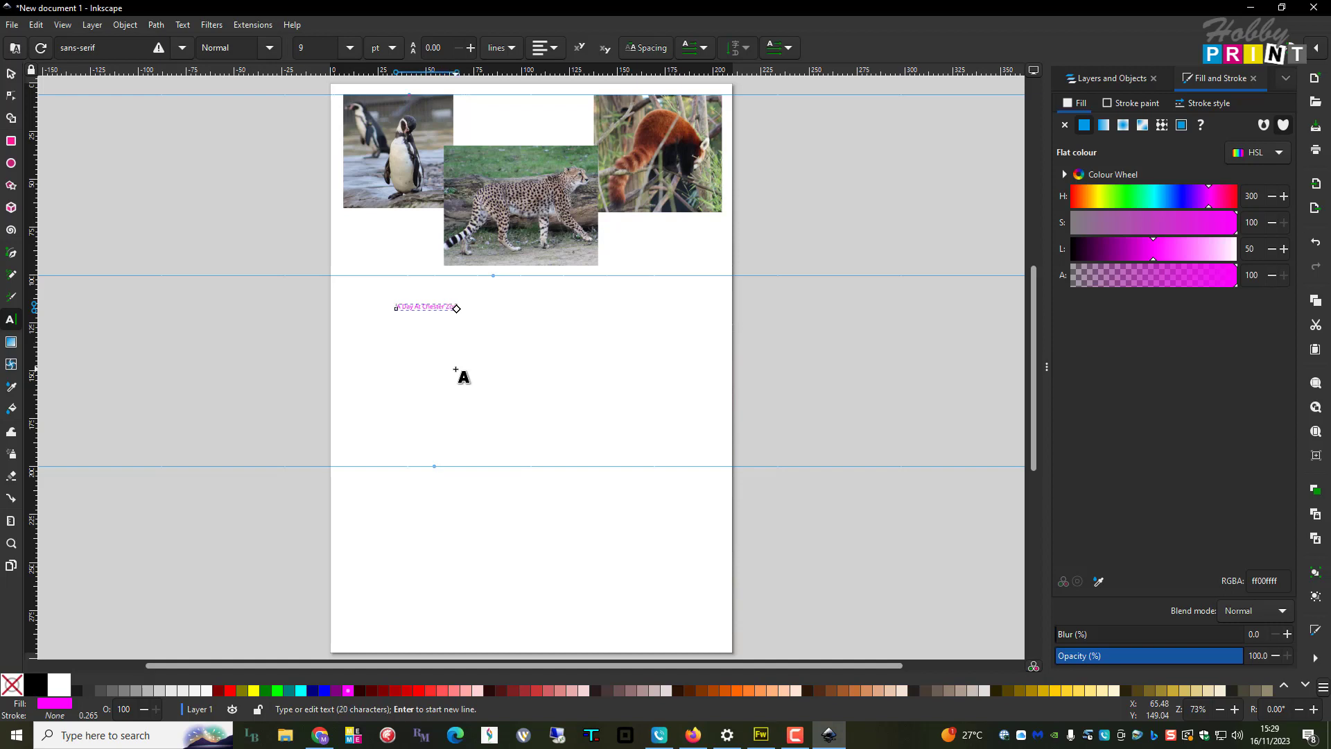
{"action": "left_click", "coordinate": [469, 374]}
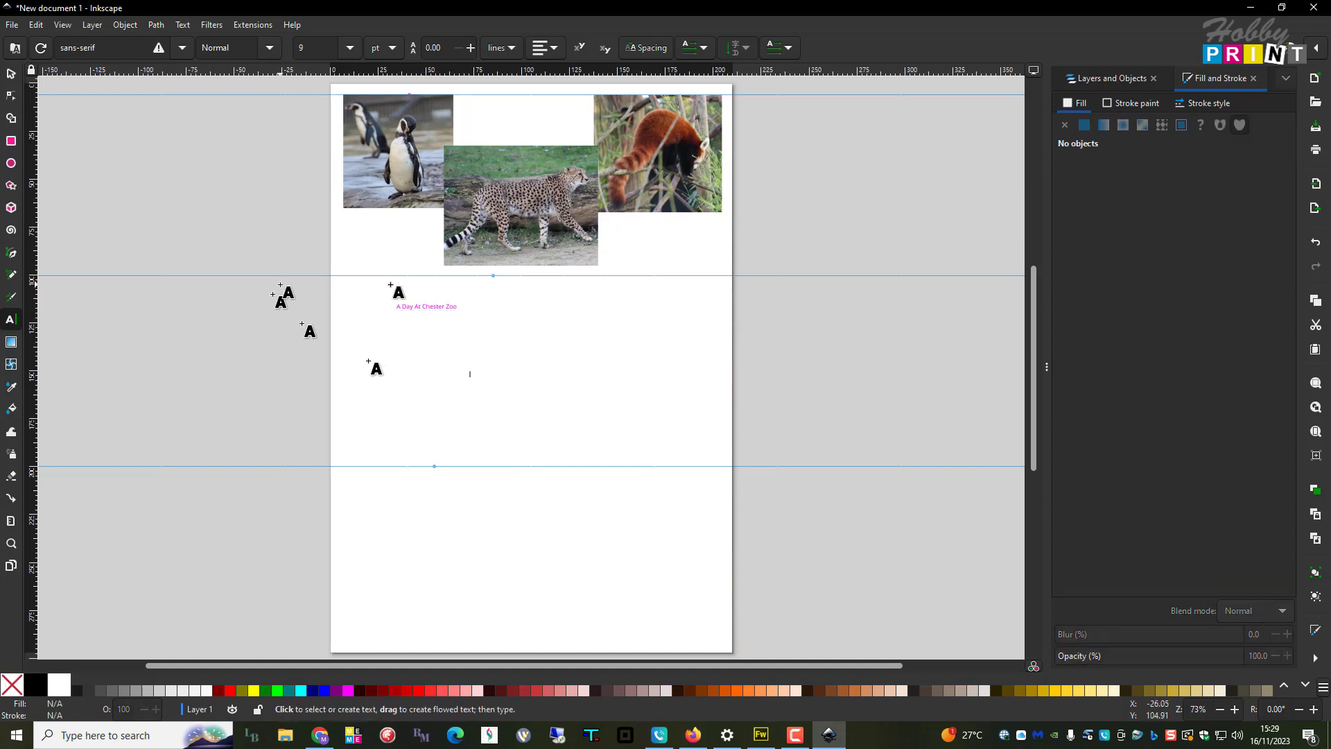
{"action": "left_click", "coordinate": [11, 73]}
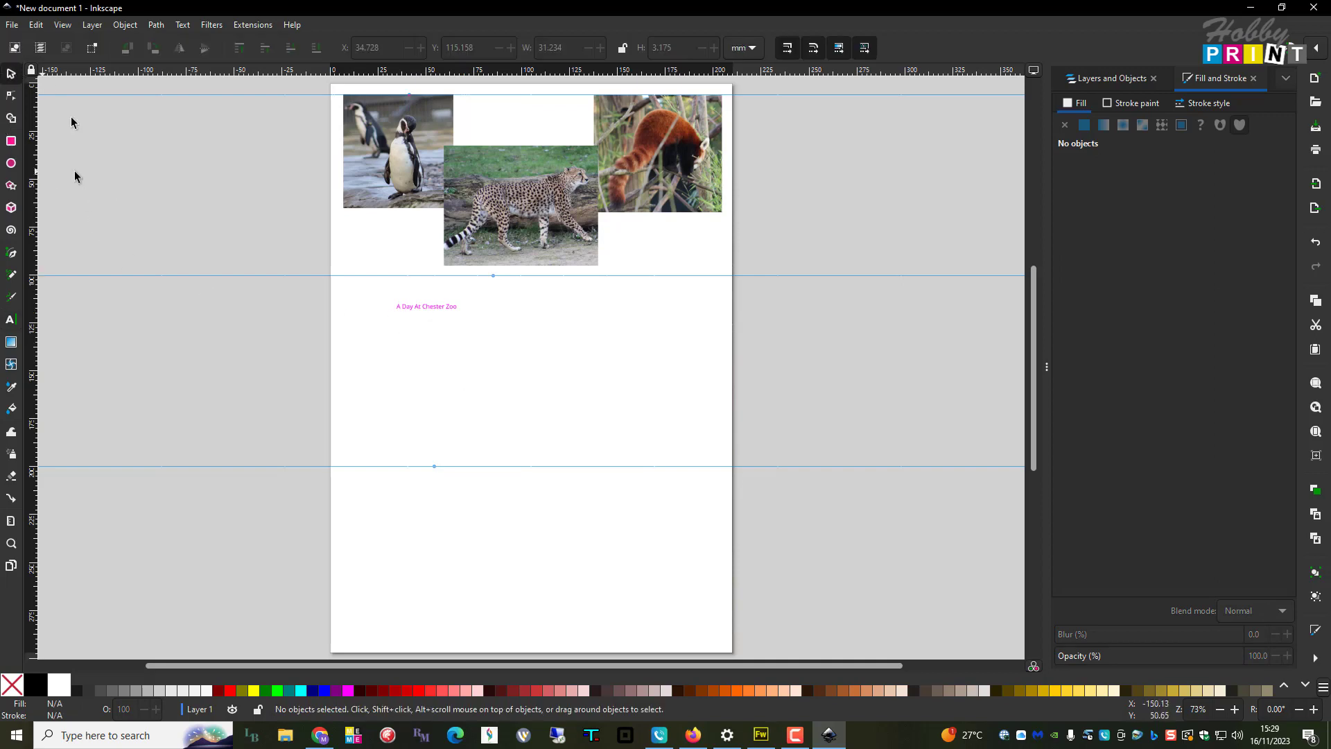
{"action": "left_click", "coordinate": [434, 307]}
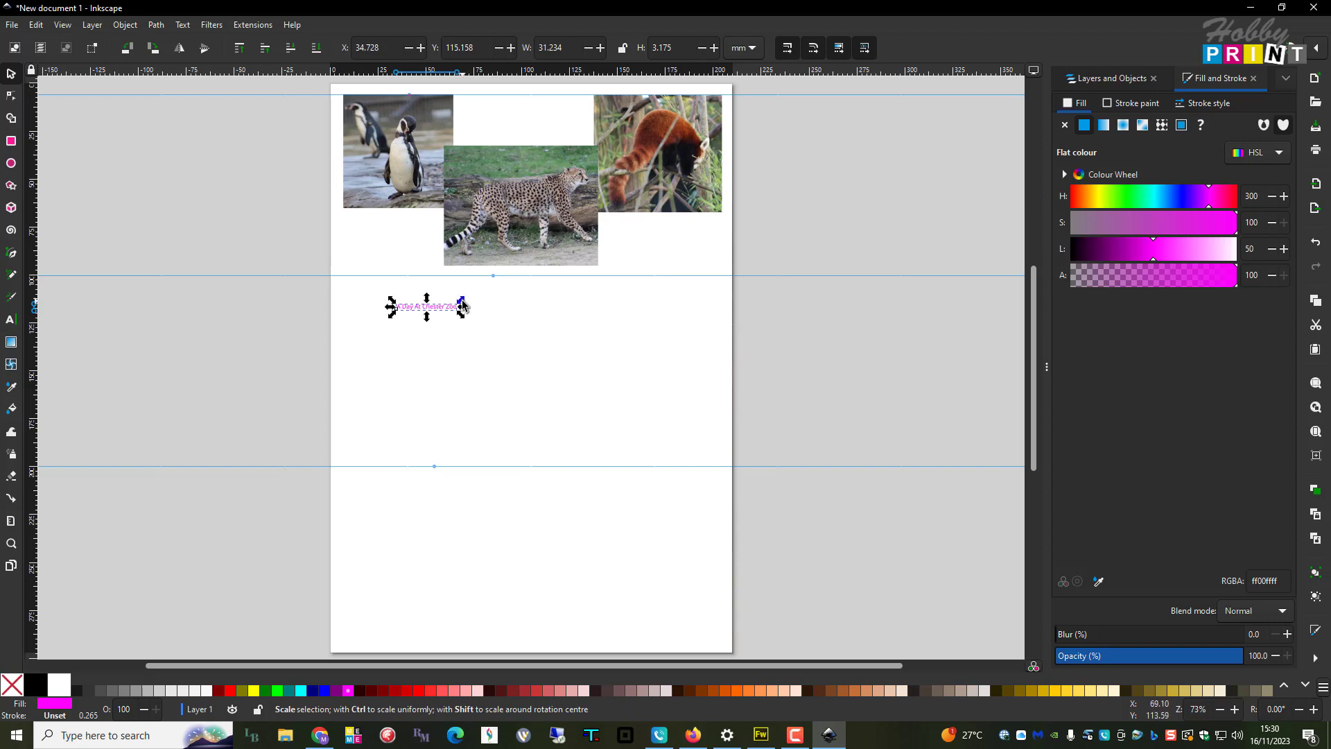
Scale the caption up to 36.70 pt and move it above the cheetah photo.
{"action": "left_click_drag", "start_coordinate": [463, 305], "coordinate": [539, 301]}
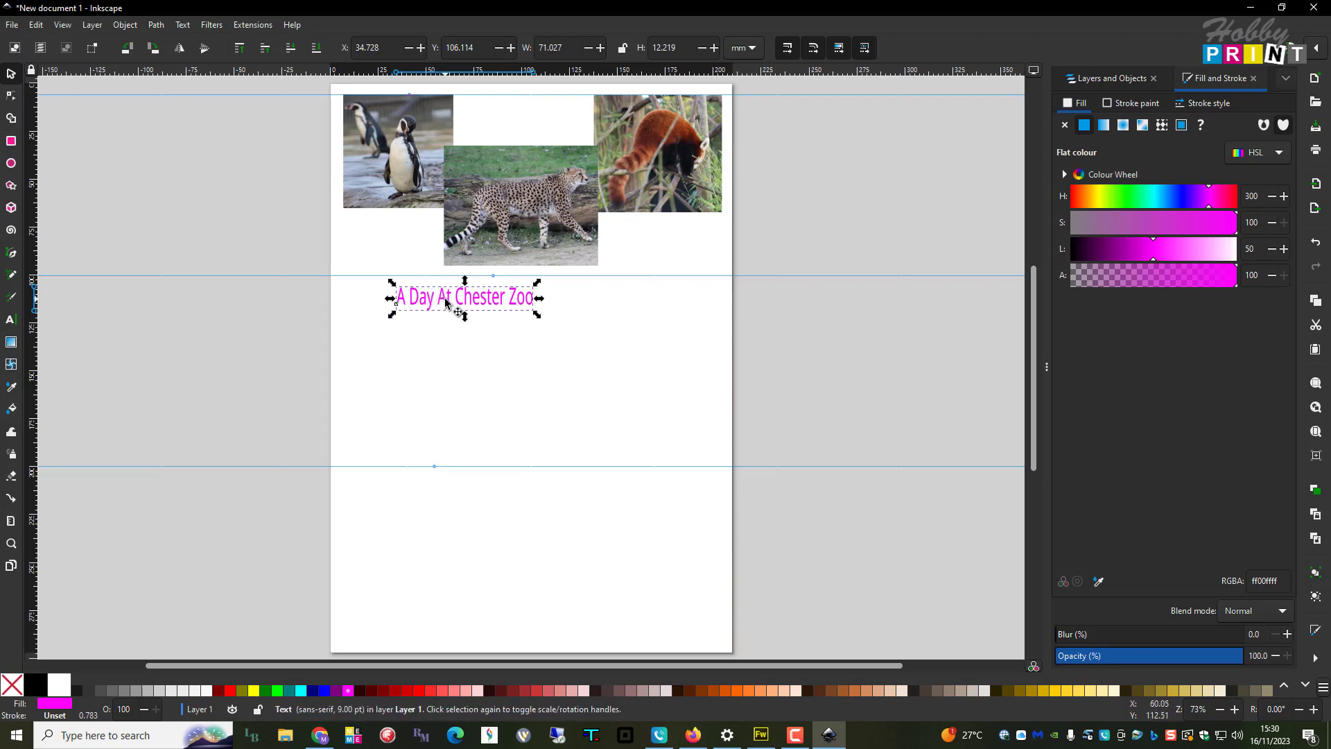
{"action": "left_click_drag", "start_coordinate": [445, 301], "coordinate": [434, 147]}
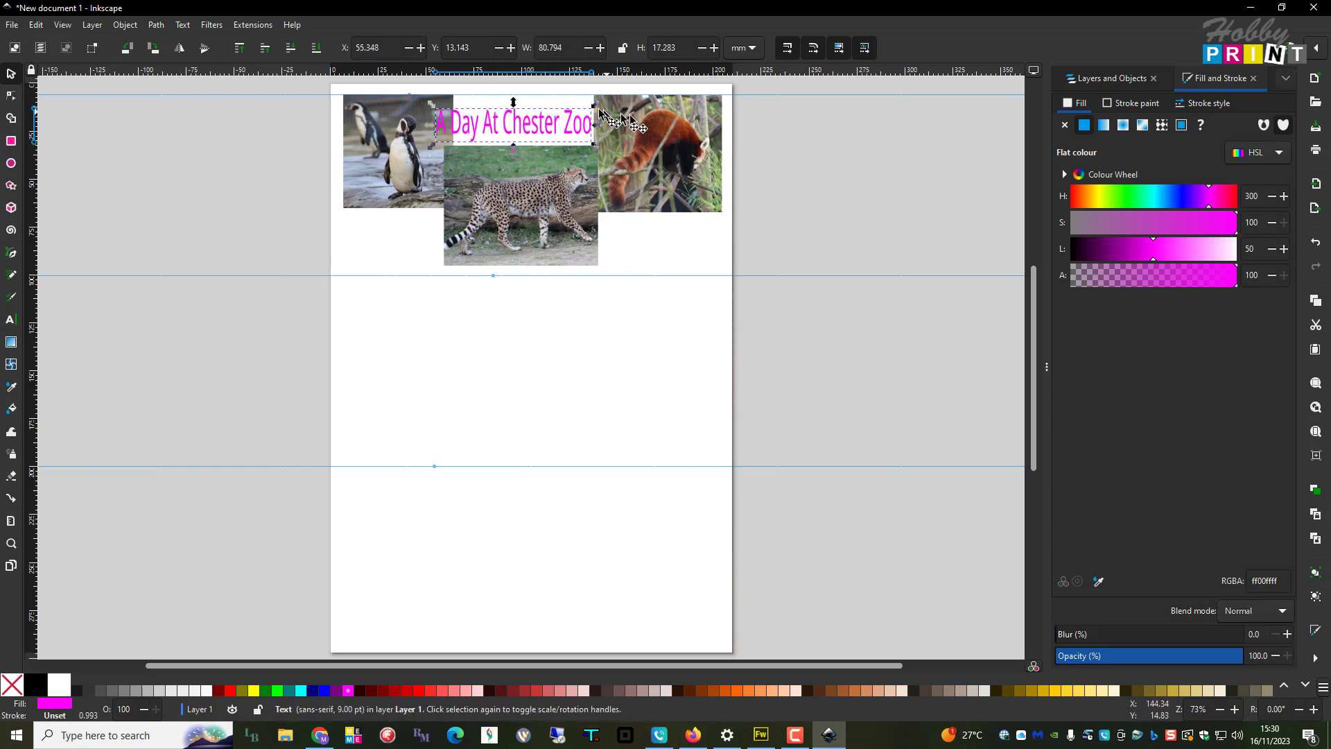
{"action": "left_click_drag", "start_coordinate": [594, 107], "coordinate": [610, 109]}
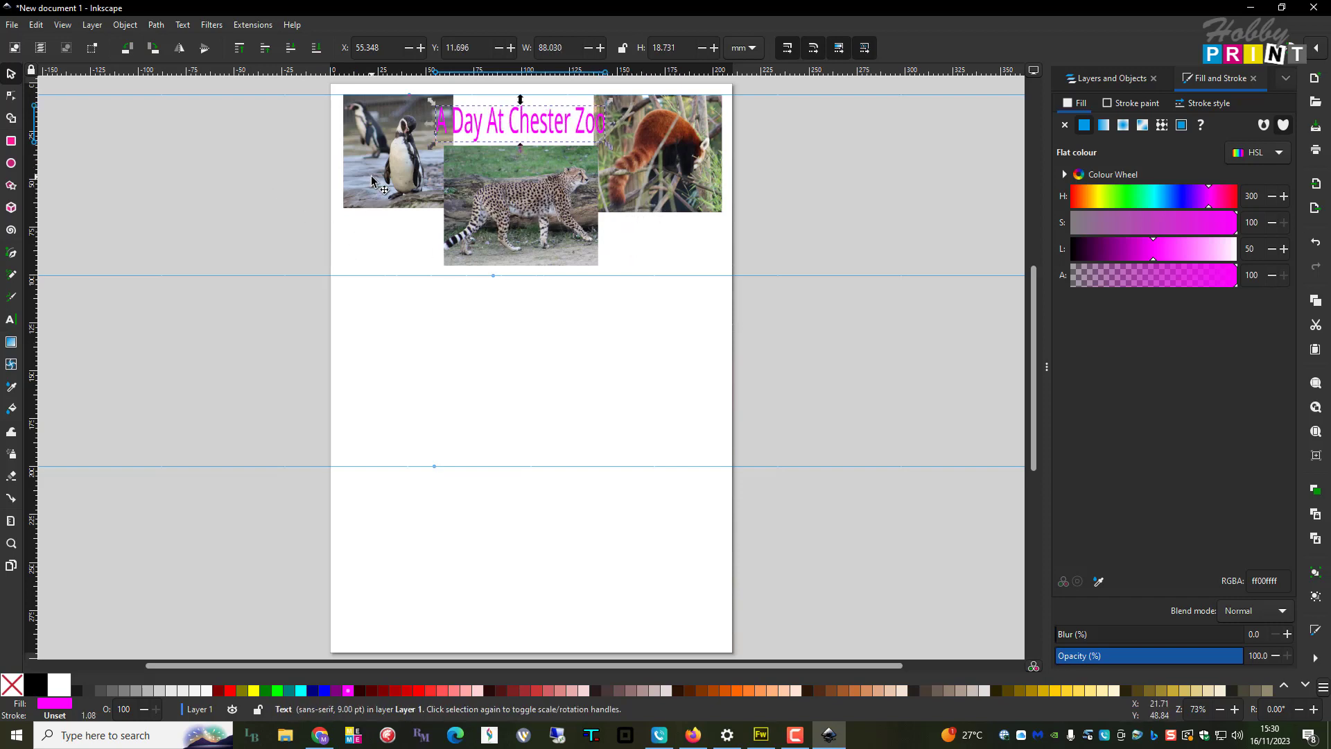
Nudge the penguin and red panda photos slightly down.
{"action": "left_click", "coordinate": [373, 181]}
{"action": "left_click_drag", "start_coordinate": [372, 181], "coordinate": [373, 186]}
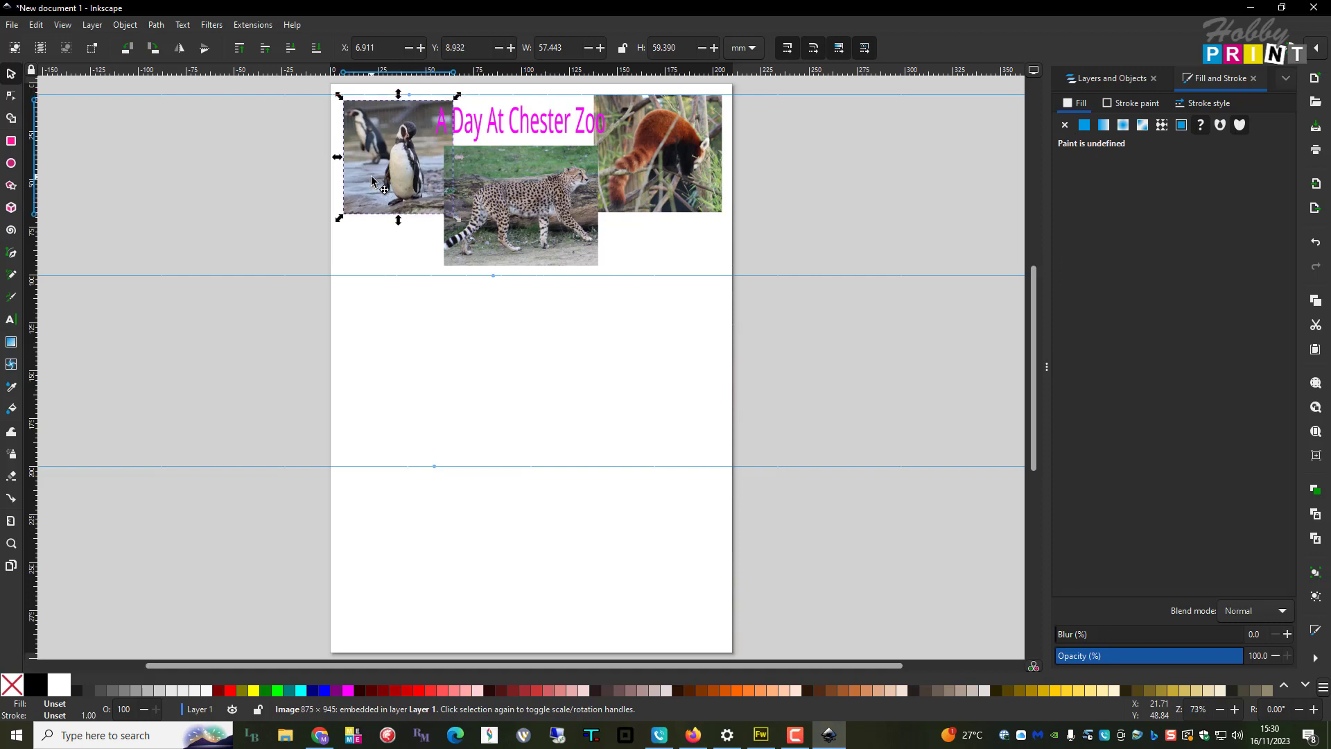
{"action": "left_click", "coordinate": [669, 144]}
{"action": "key", "text": "Down"}
{"action": "key", "text": "Down"}
{"action": "key", "text": "Down"}
{"action": "key", "text": "Down"}
{"action": "key", "text": "Down"}
{"action": "key", "text": "Down"}
{"action": "key", "text": "Down"}
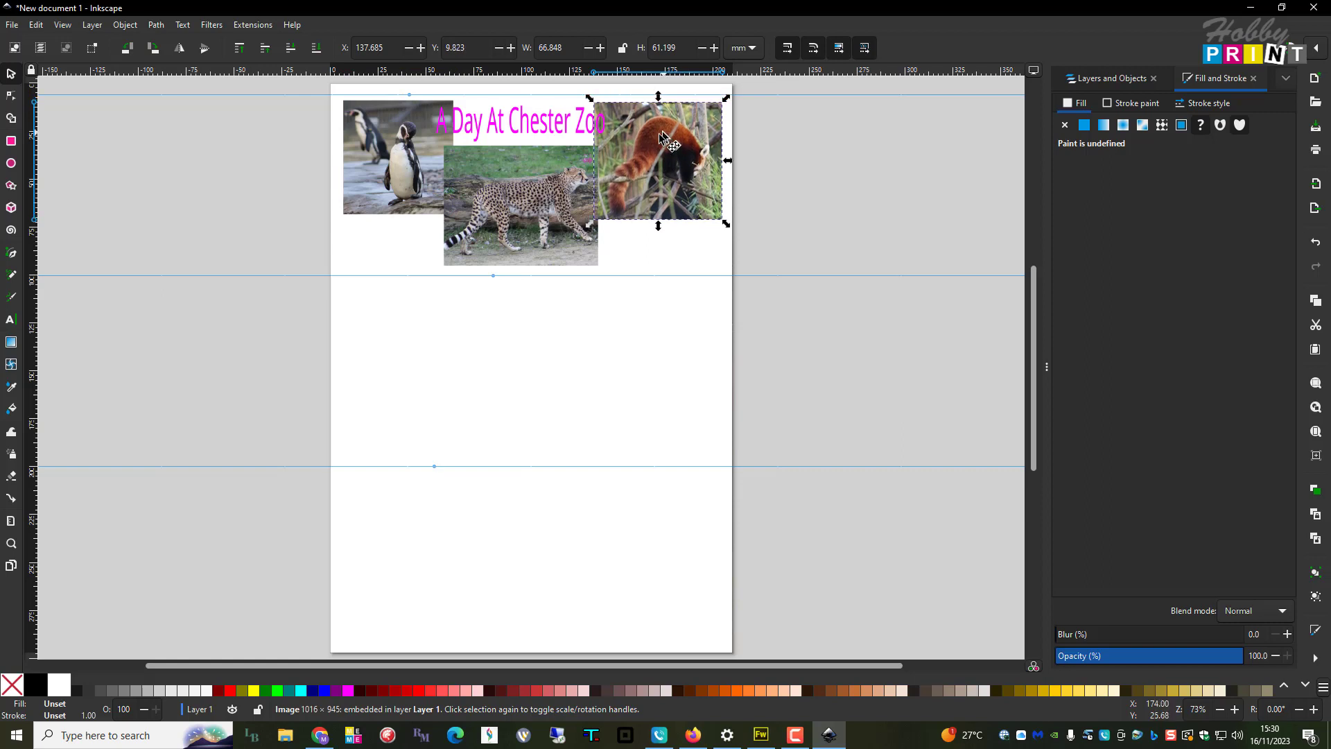
{"action": "left_click", "coordinate": [818, 257]}
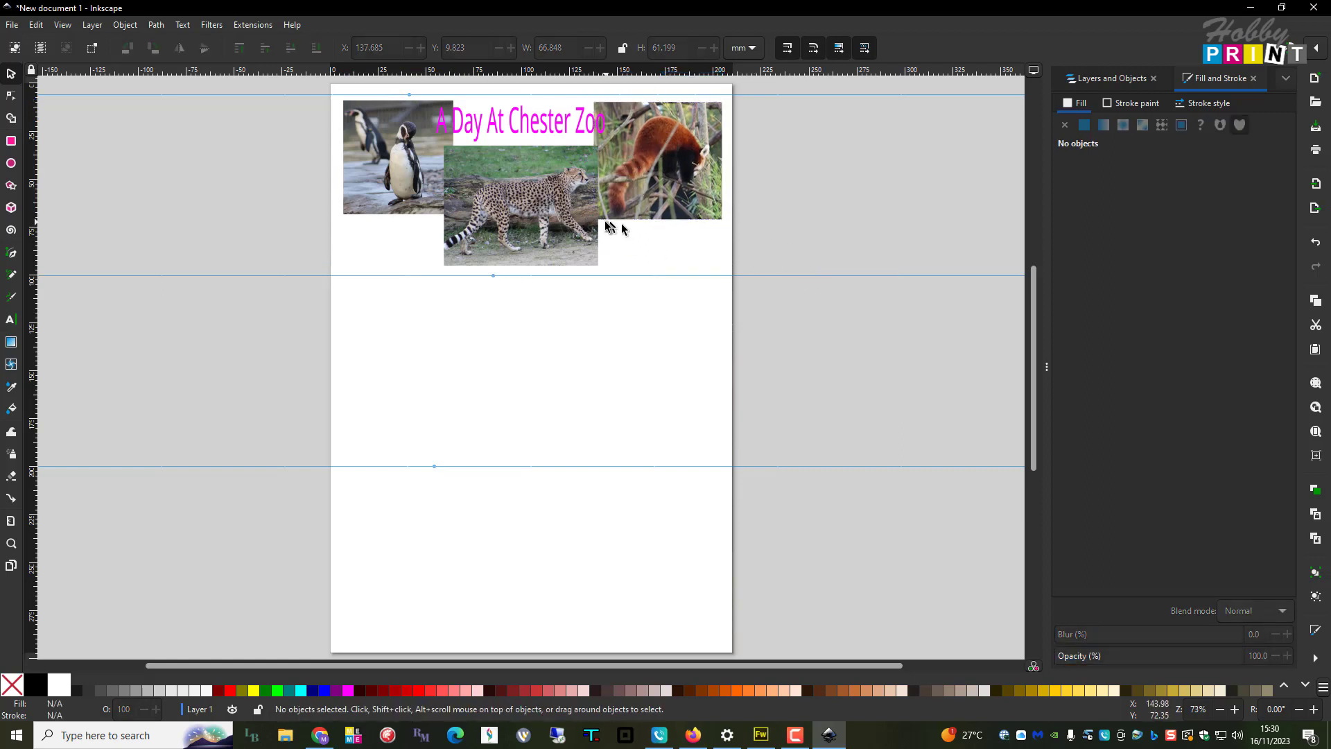
{"action": "left_click", "coordinate": [518, 127]}
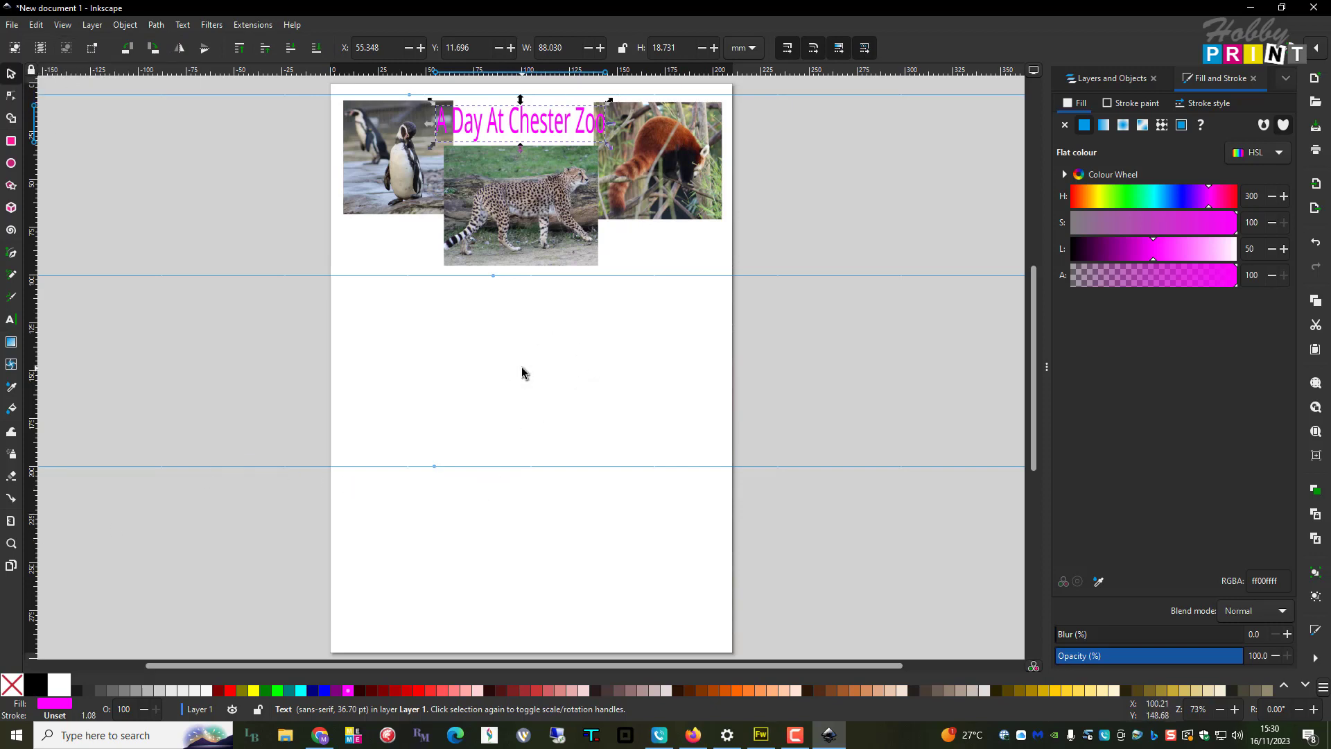
{"action": "left_click", "coordinate": [836, 380]}
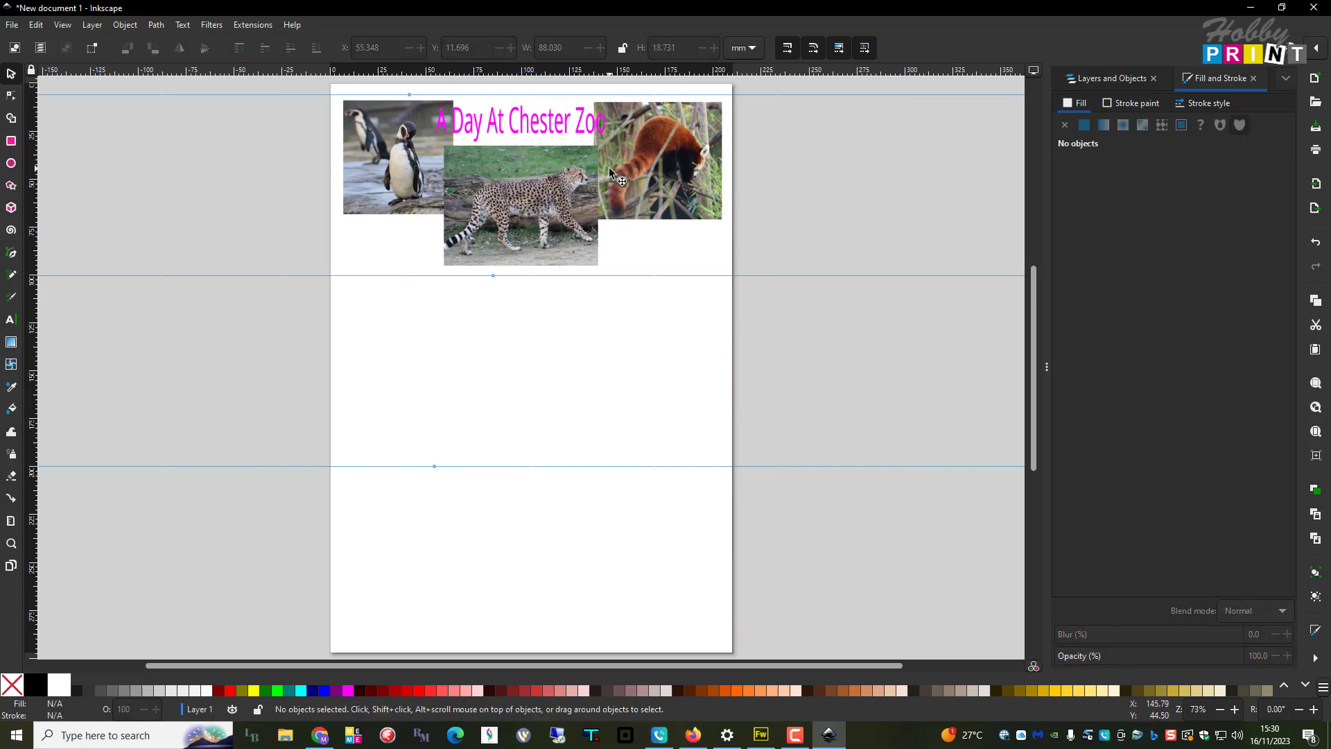
From File > Print, select the ET-1810 Series printer and bring up its Preferences.
{"action": "left_click", "coordinate": [10, 26]}
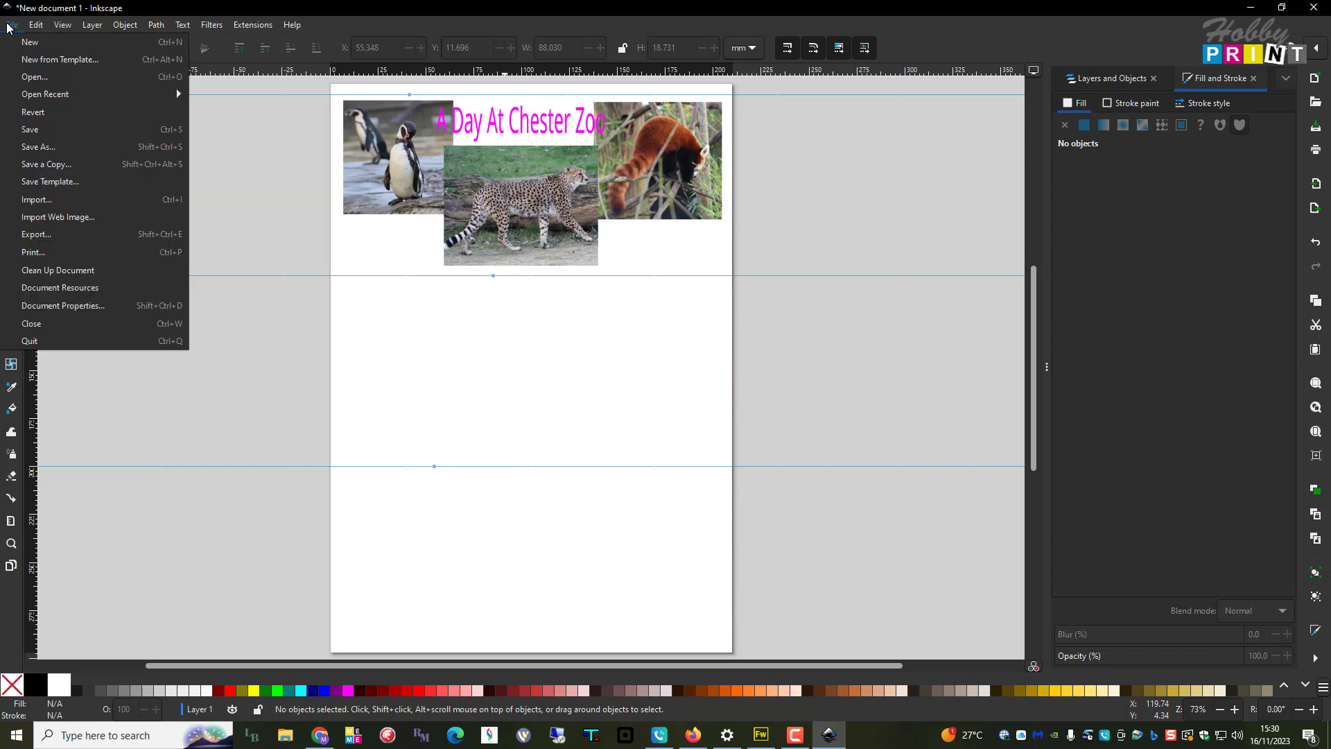
{"action": "left_click", "coordinate": [31, 254]}
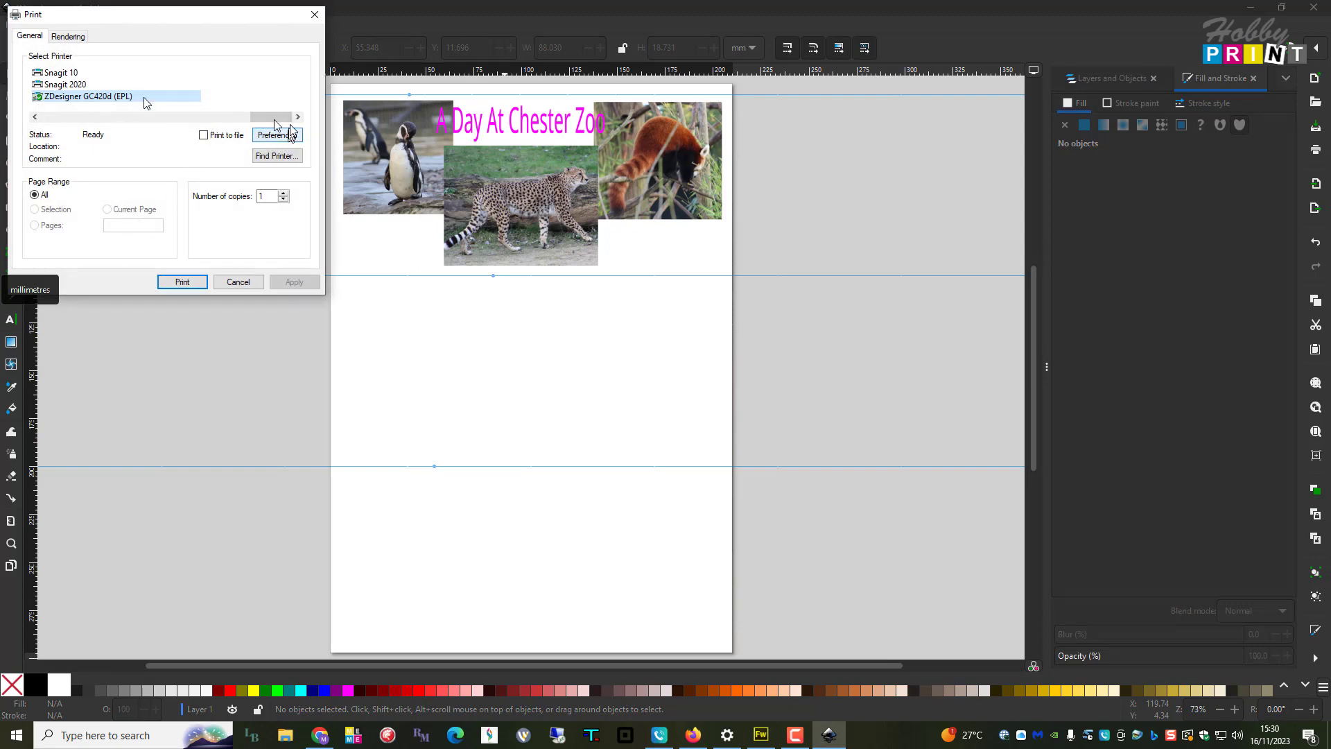
{"action": "left_click", "coordinate": [35, 116]}
{"action": "left_click", "coordinate": [35, 116]}
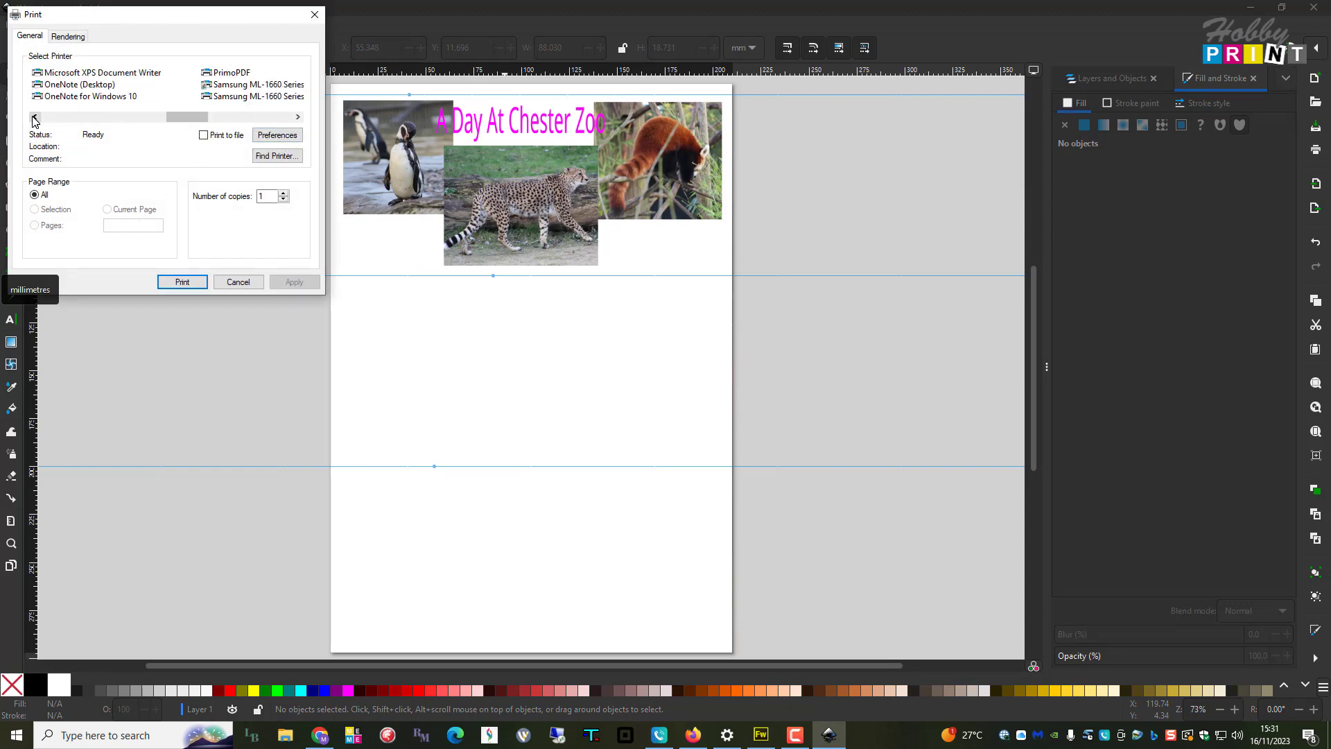
{"action": "left_click", "coordinate": [34, 117]}
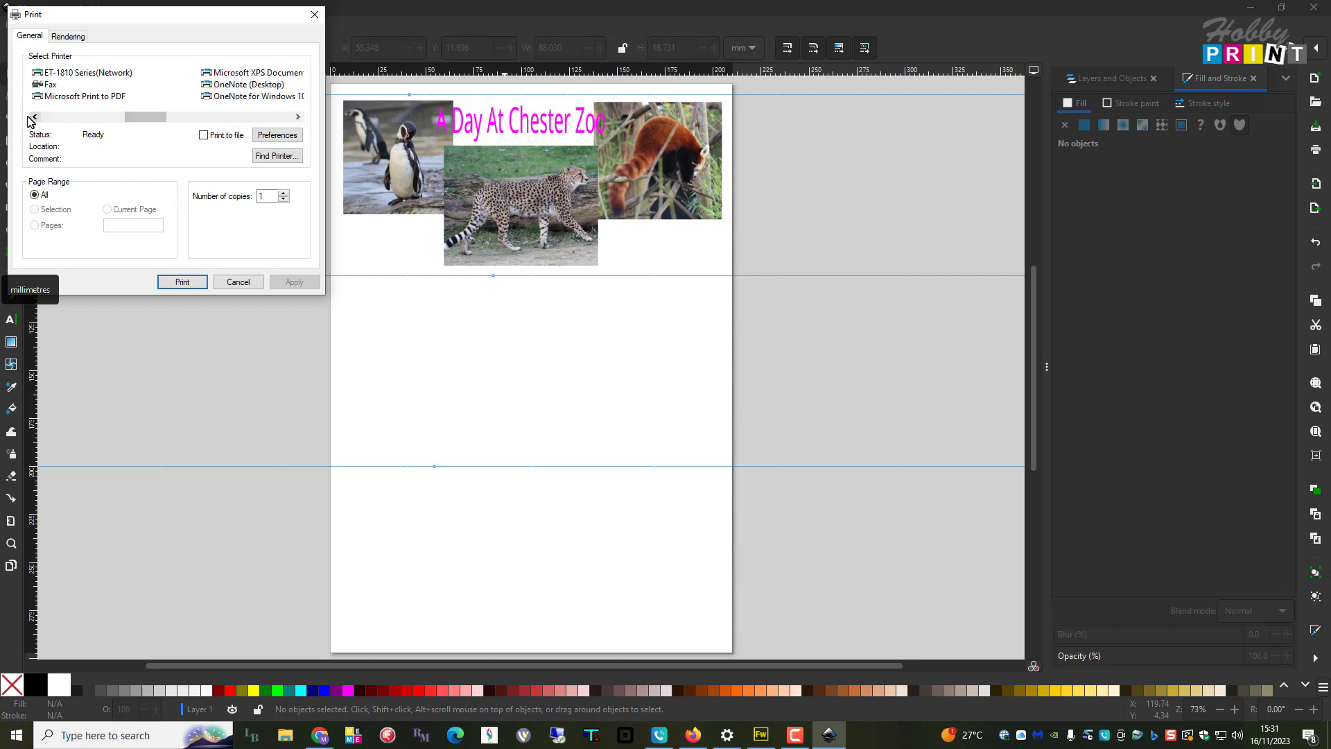
{"action": "left_click", "coordinate": [62, 75]}
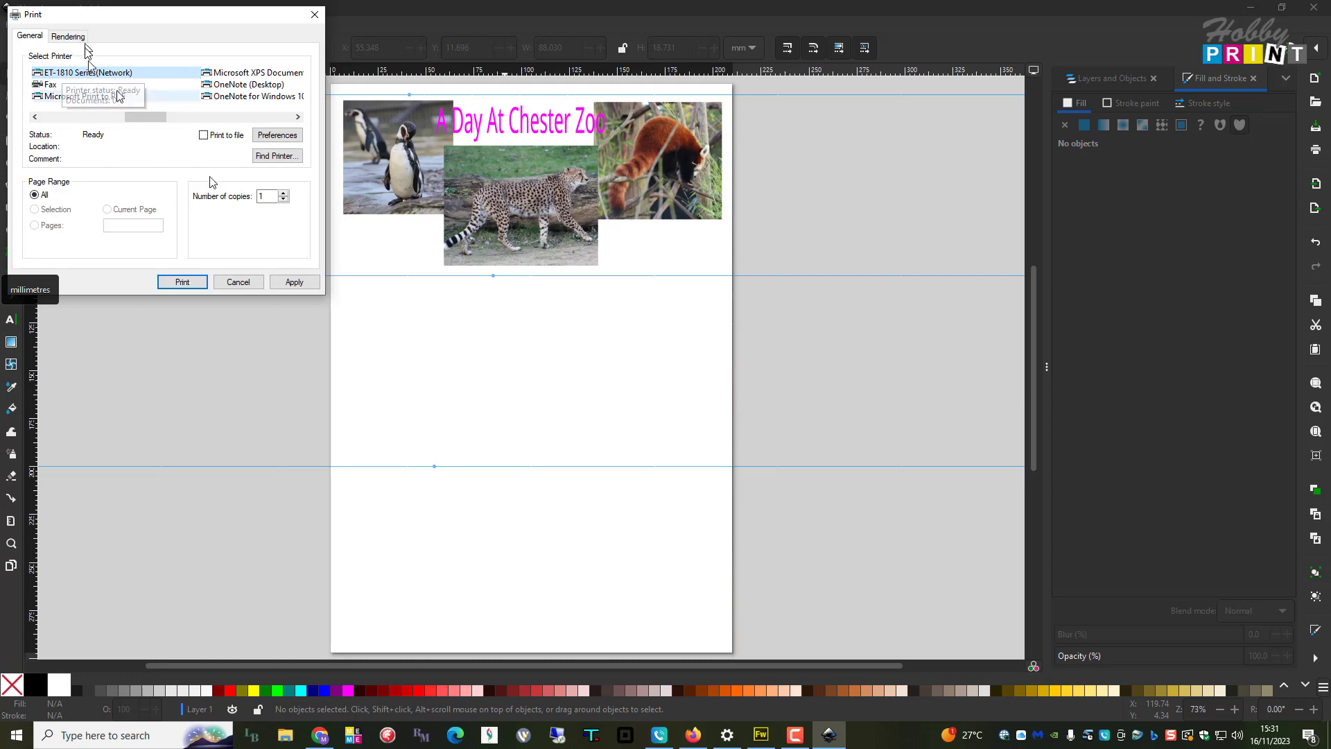
{"action": "left_click", "coordinate": [267, 135]}
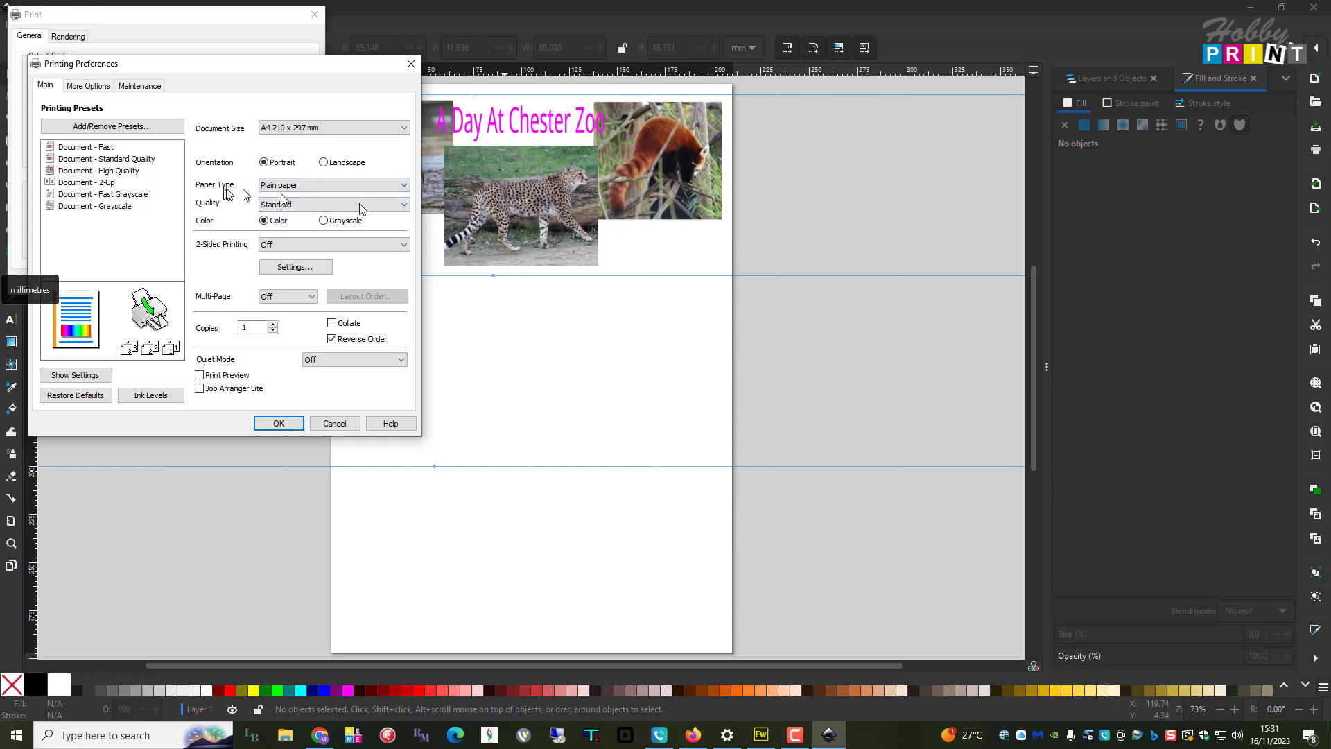
Set Paper Type to Epson Matte and Quality to High in the Epson driver.
{"action": "left_click", "coordinate": [398, 184]}
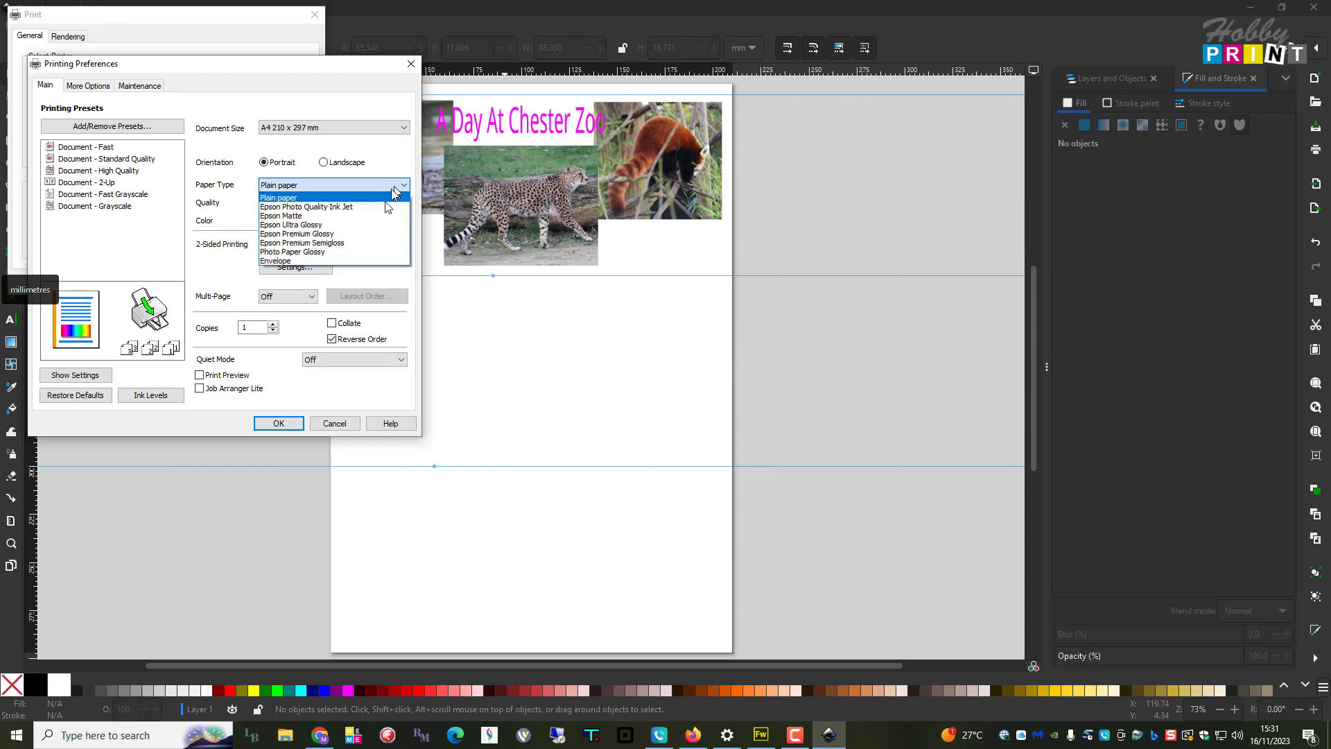
{"action": "left_click", "coordinate": [283, 216]}
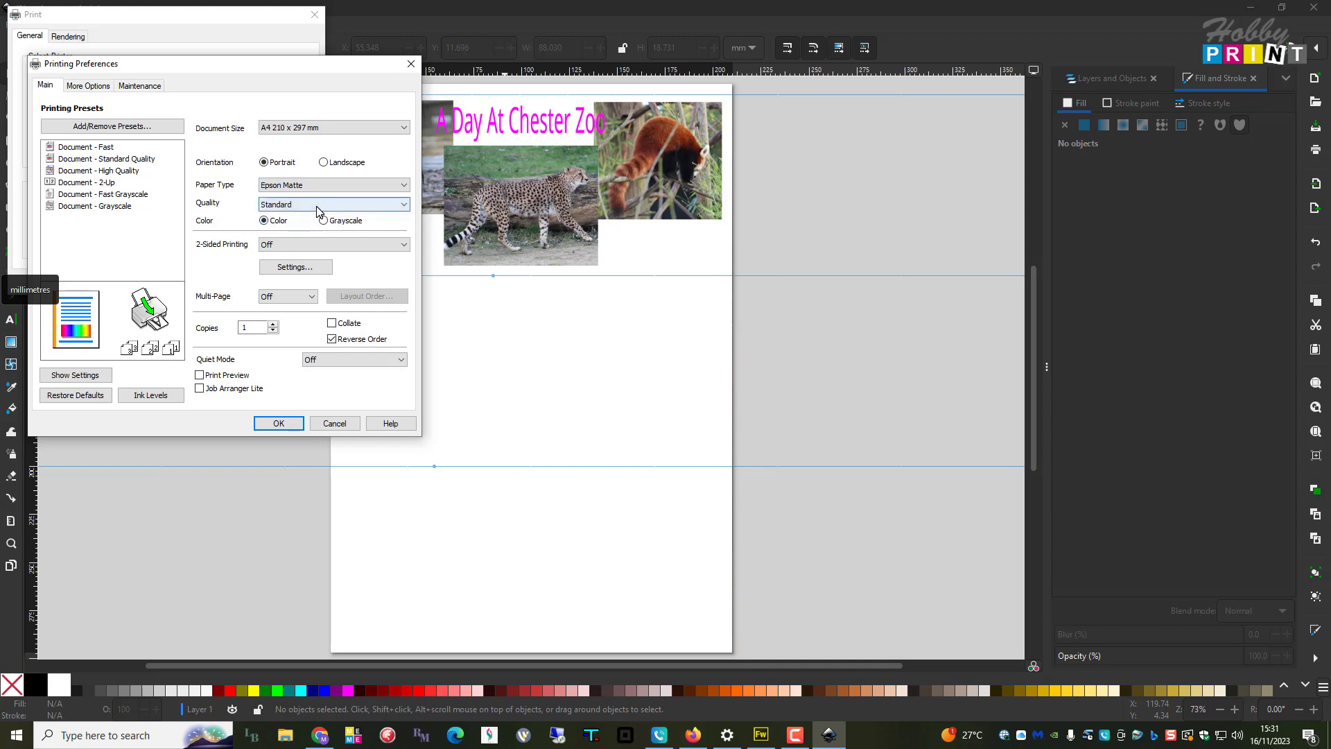
{"action": "left_click", "coordinate": [316, 206]}
{"action": "left_click", "coordinate": [274, 226]}
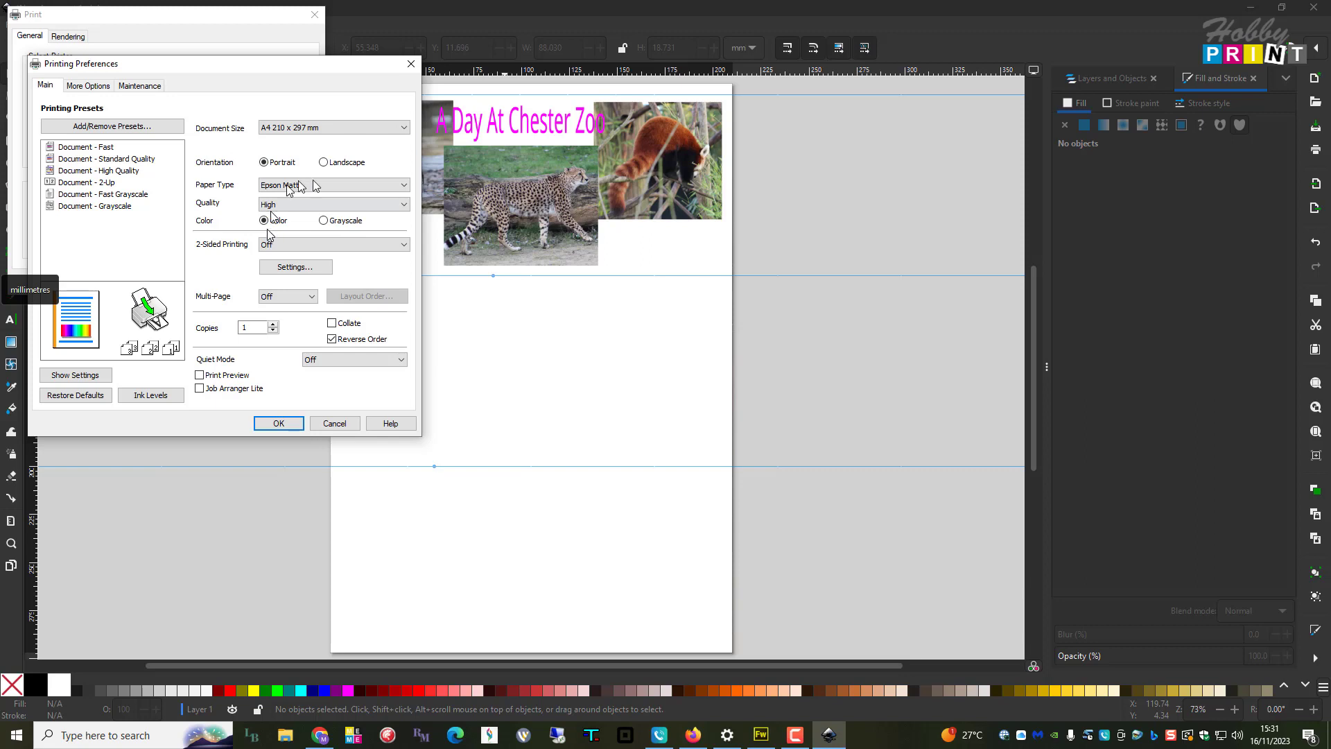
{"action": "left_click", "coordinate": [96, 90]}
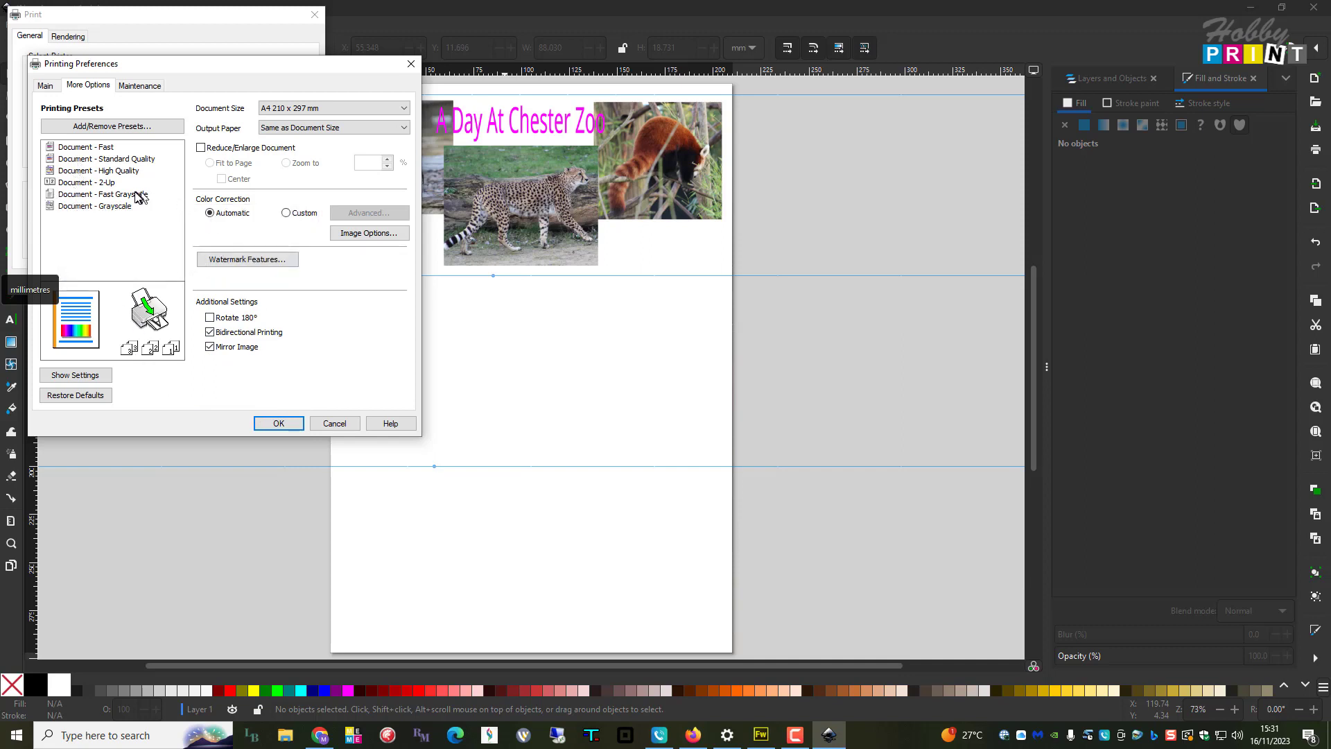
Back on the Main settings, add a new Epson preset named 'Basic Subli Settings' and close the manager.
{"action": "mouse_move", "coordinate": [61, 160]}
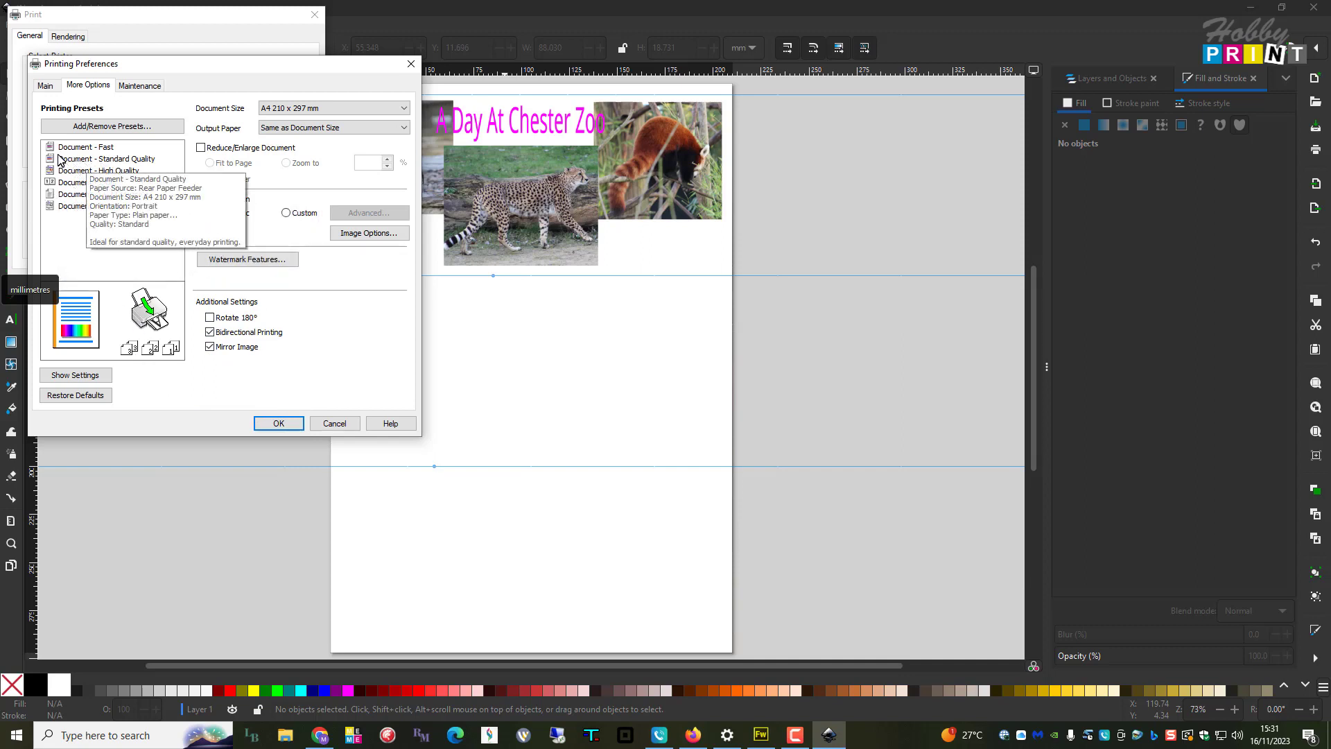
{"action": "left_click", "coordinate": [46, 84]}
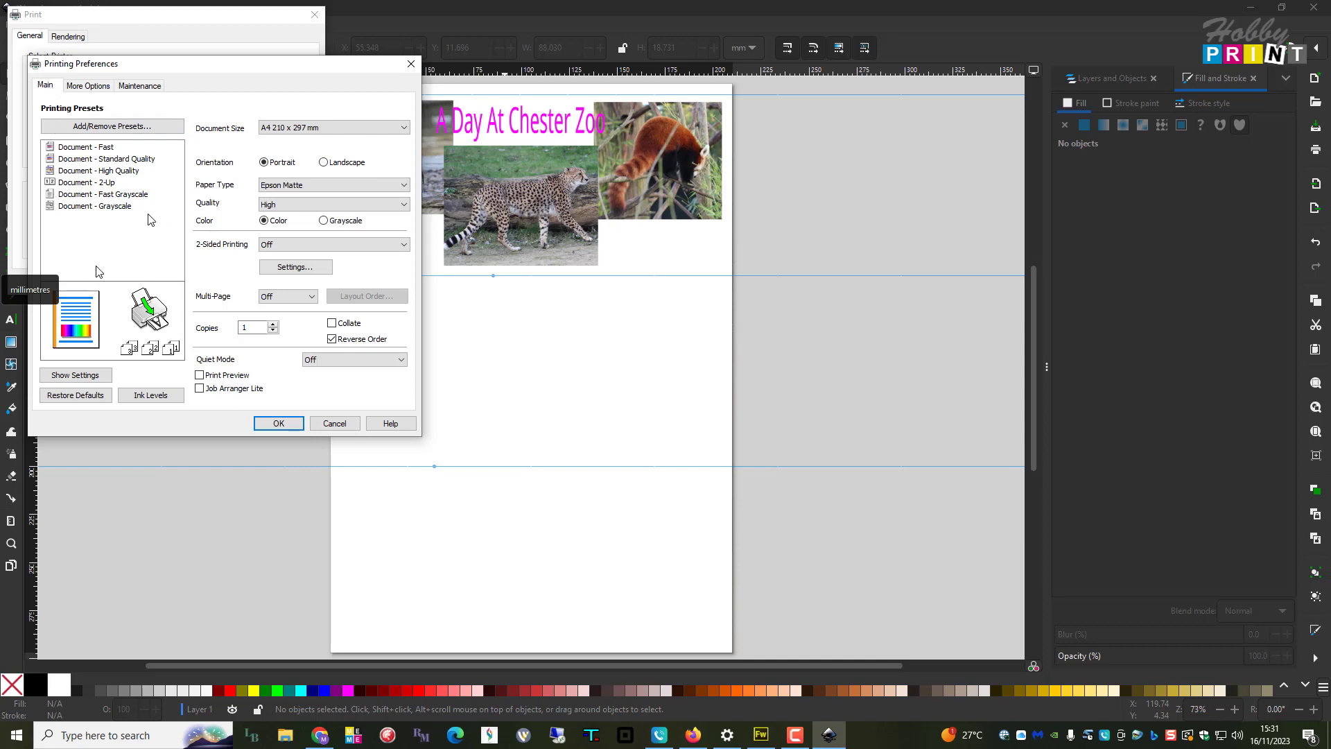
{"action": "left_click", "coordinate": [75, 129]}
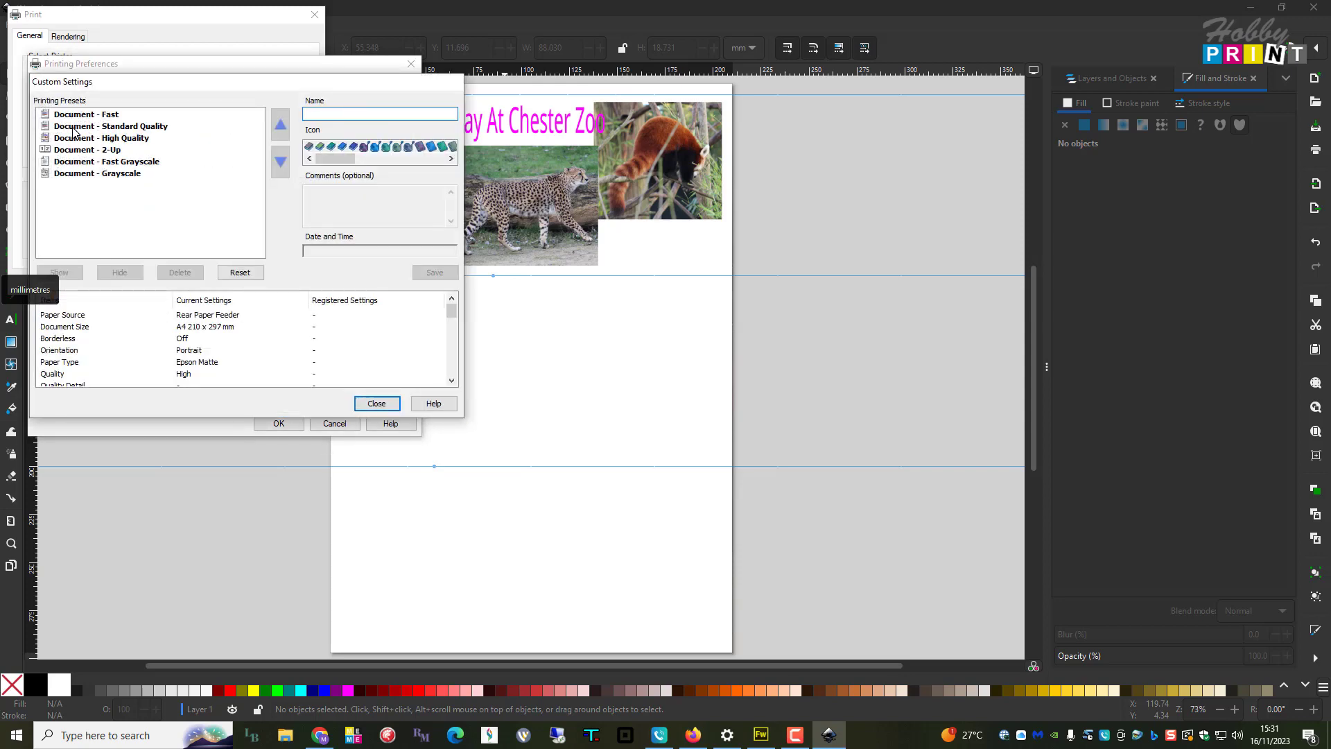
{"action": "type", "text": "Basic Subli Settings"}
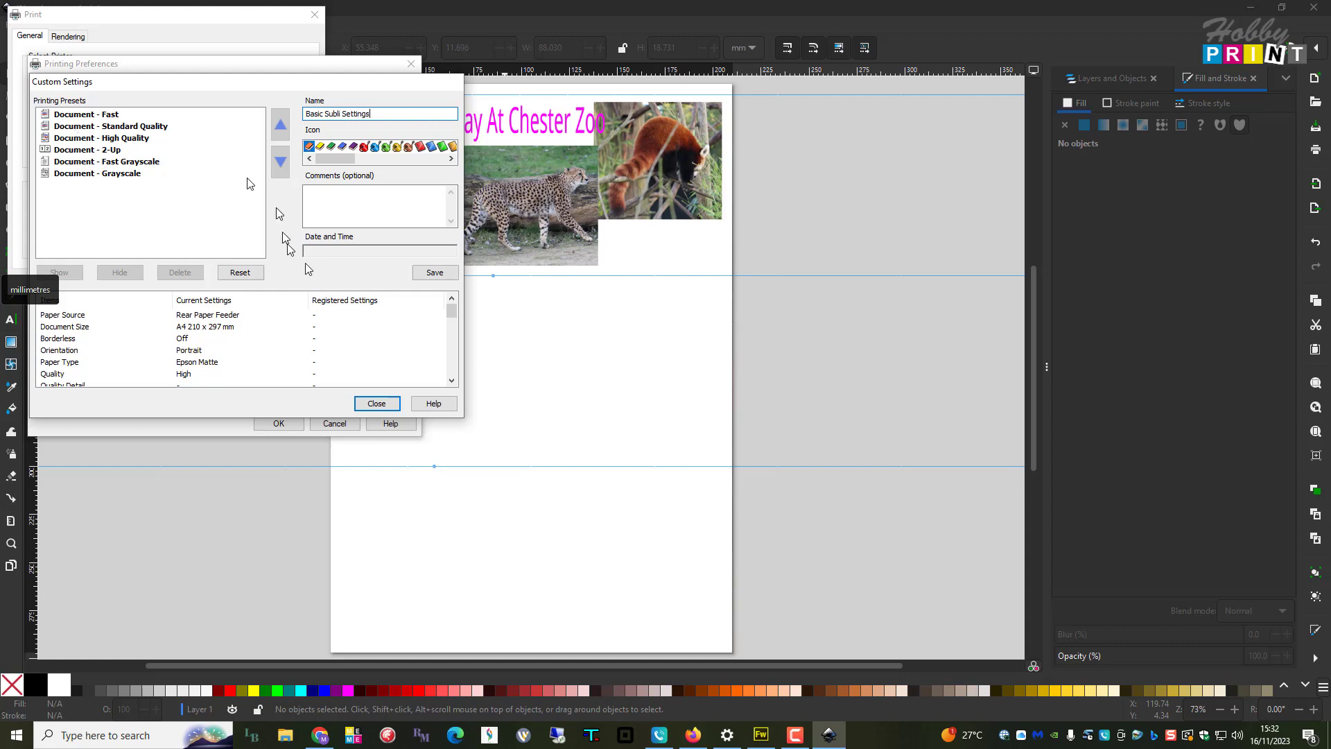
{"action": "left_click", "coordinate": [436, 273]}
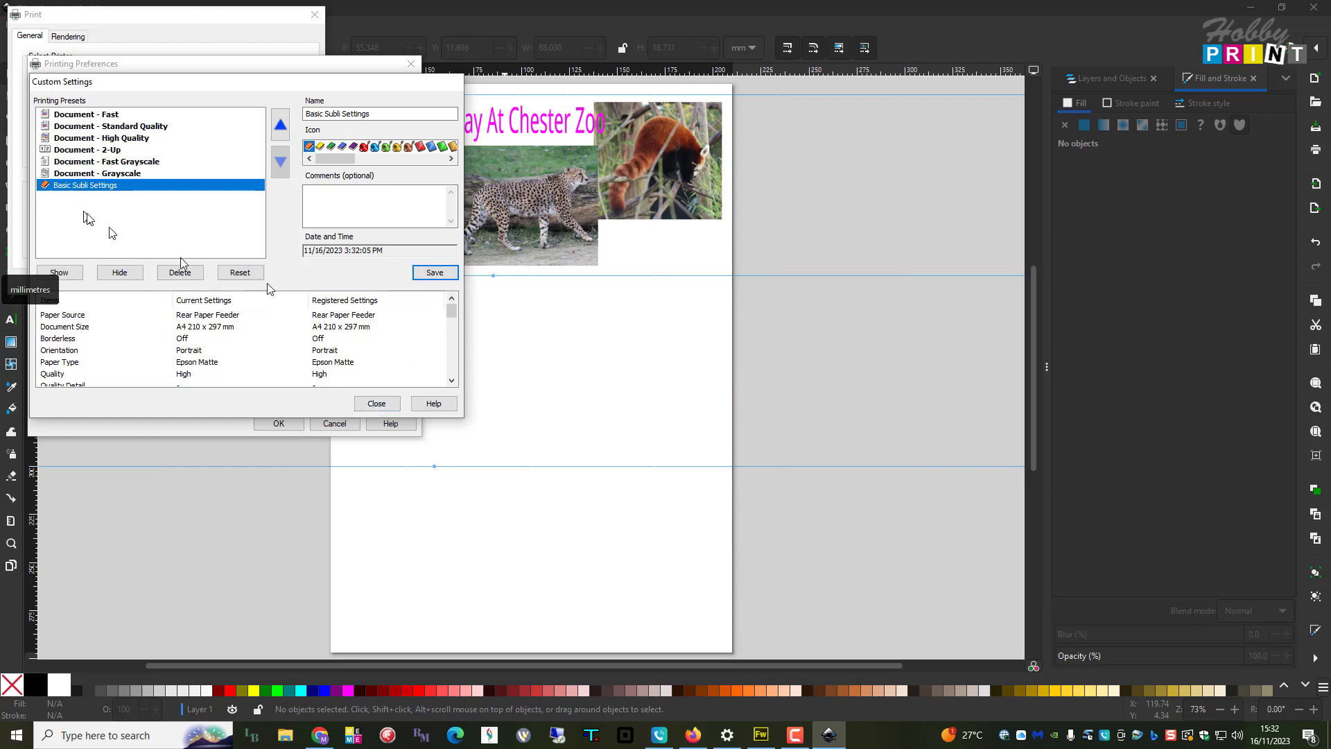
{"action": "left_click", "coordinate": [376, 403]}
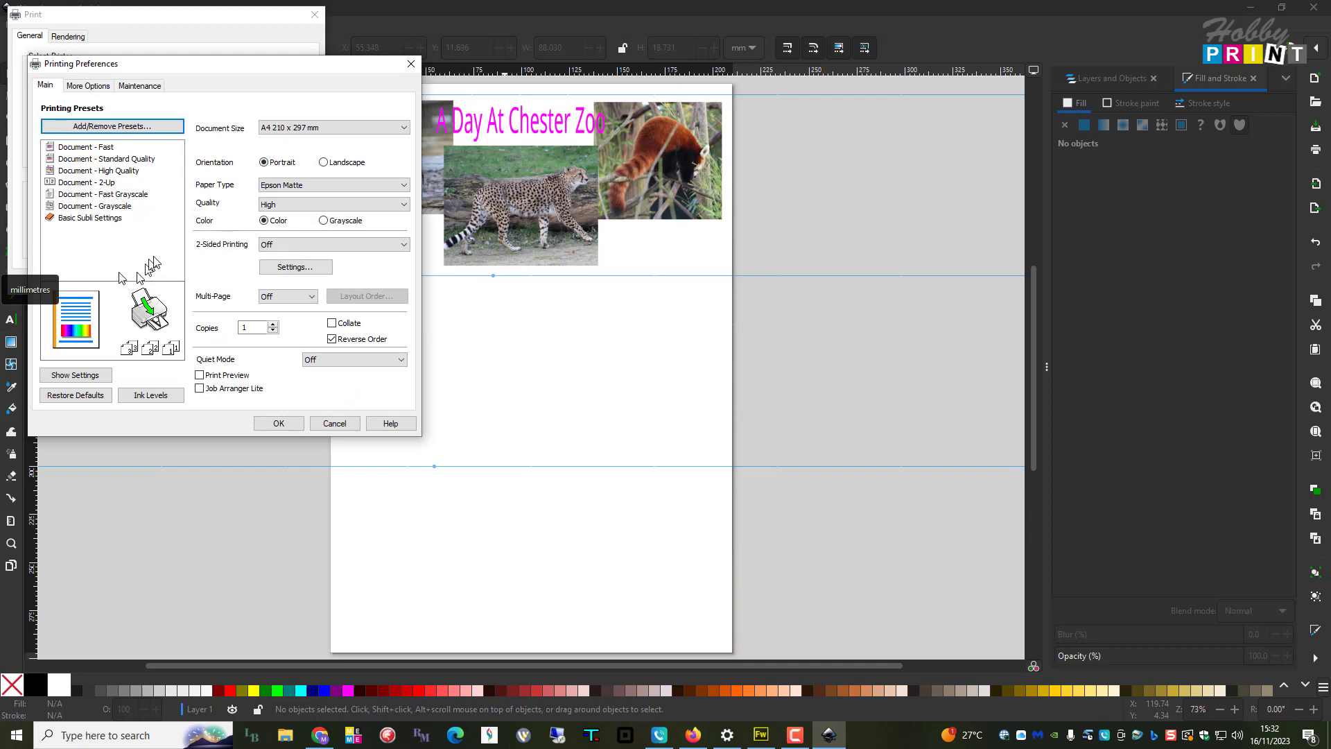
Set the paper type to Plain paper, then apply 'Basic Subli Settings' and confirm Mirror Image is on.
{"action": "left_click", "coordinate": [97, 92]}
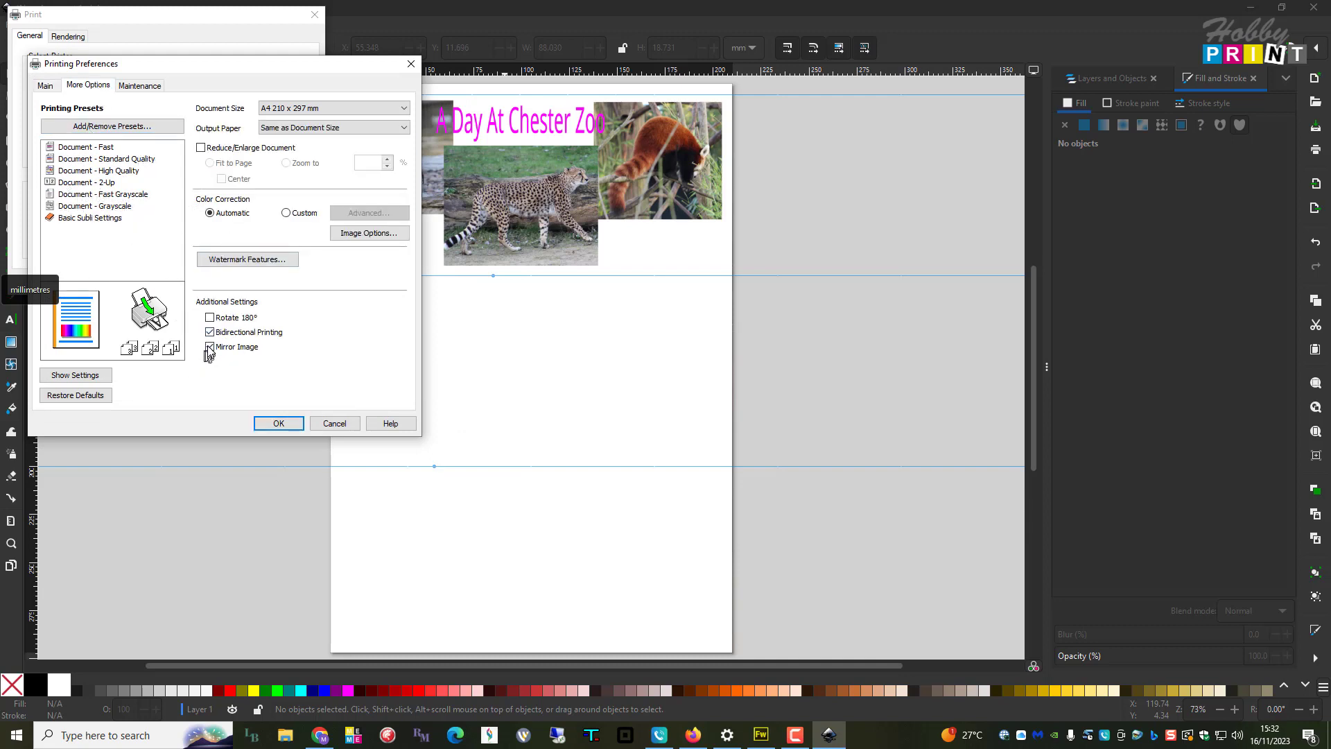
{"action": "left_click", "coordinate": [49, 90]}
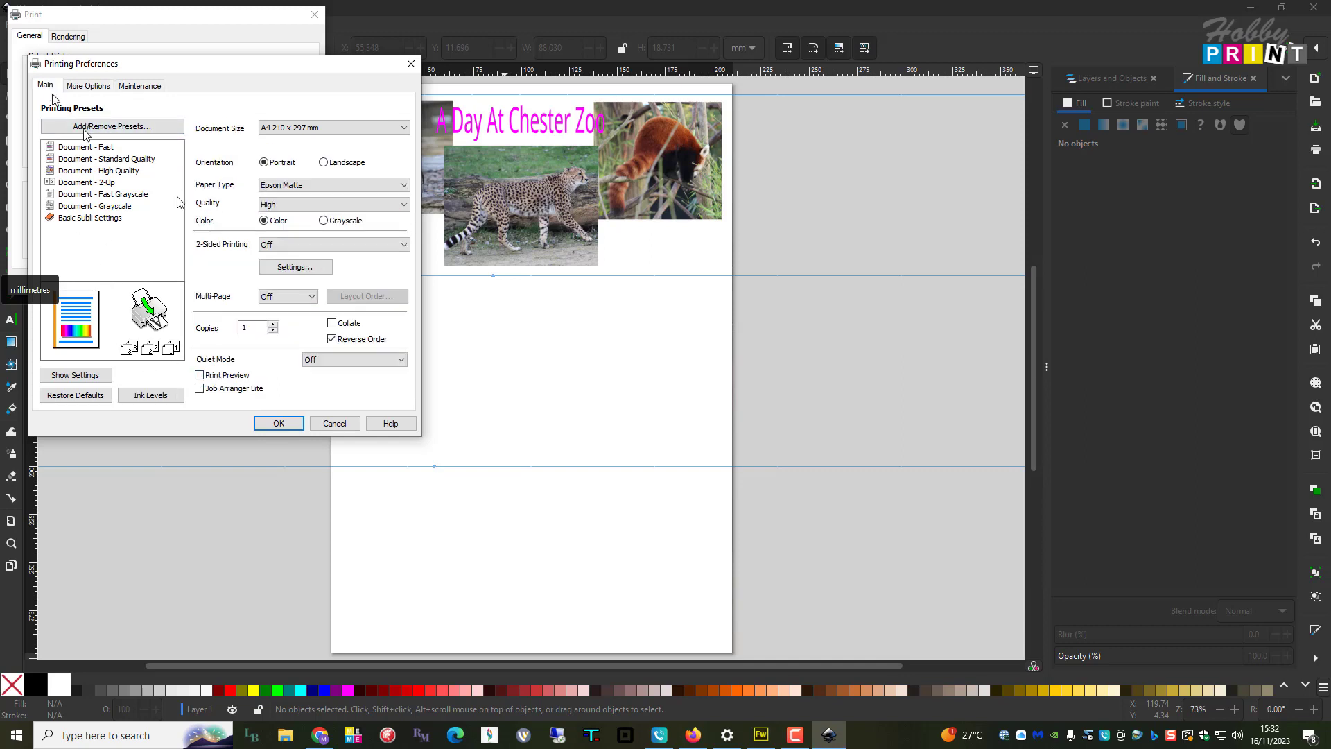
{"action": "left_click", "coordinate": [373, 185]}
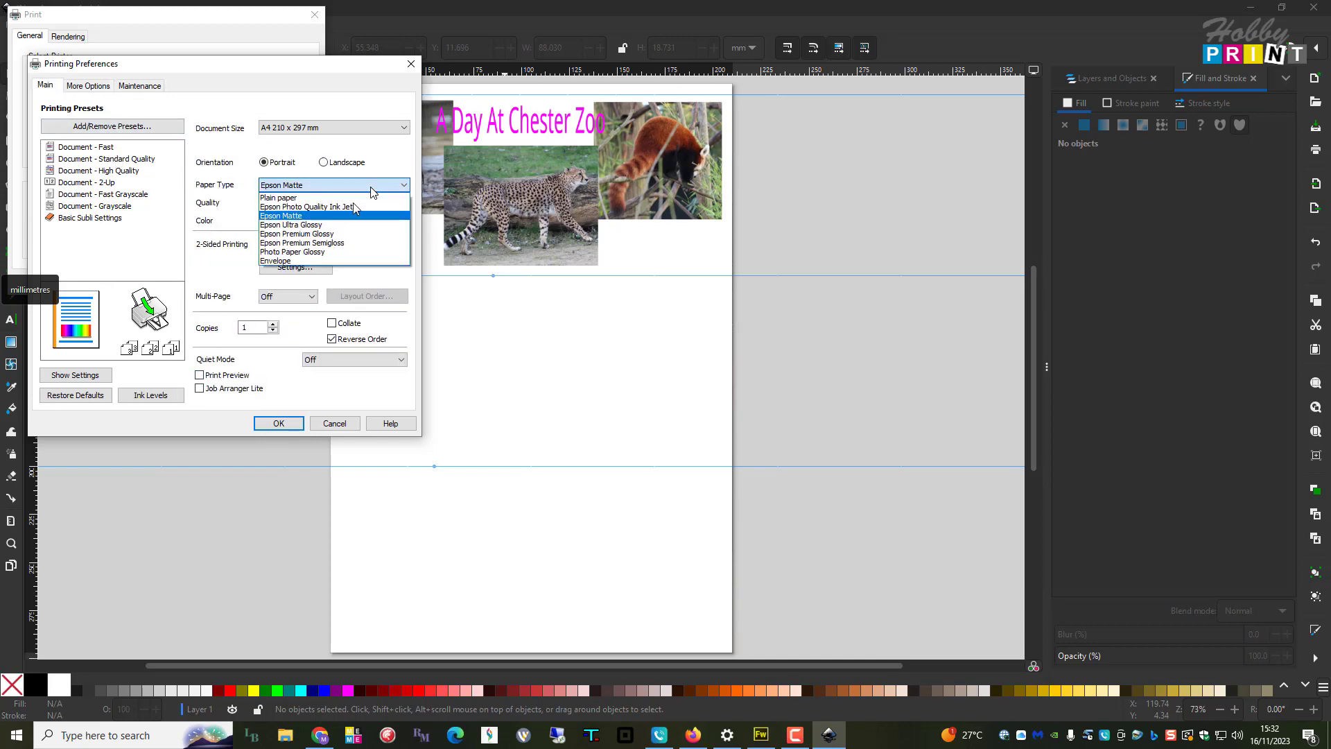
{"action": "left_click", "coordinate": [281, 198]}
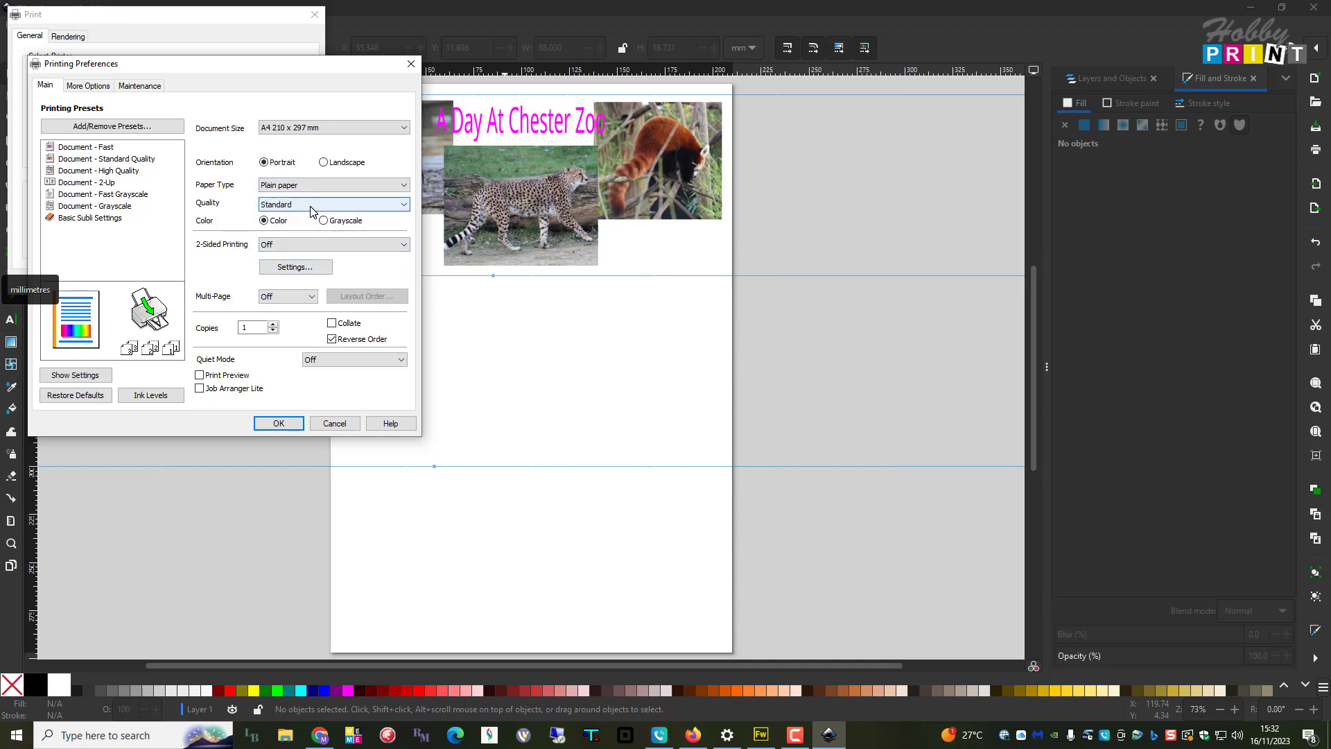
{"action": "left_click", "coordinate": [110, 223]}
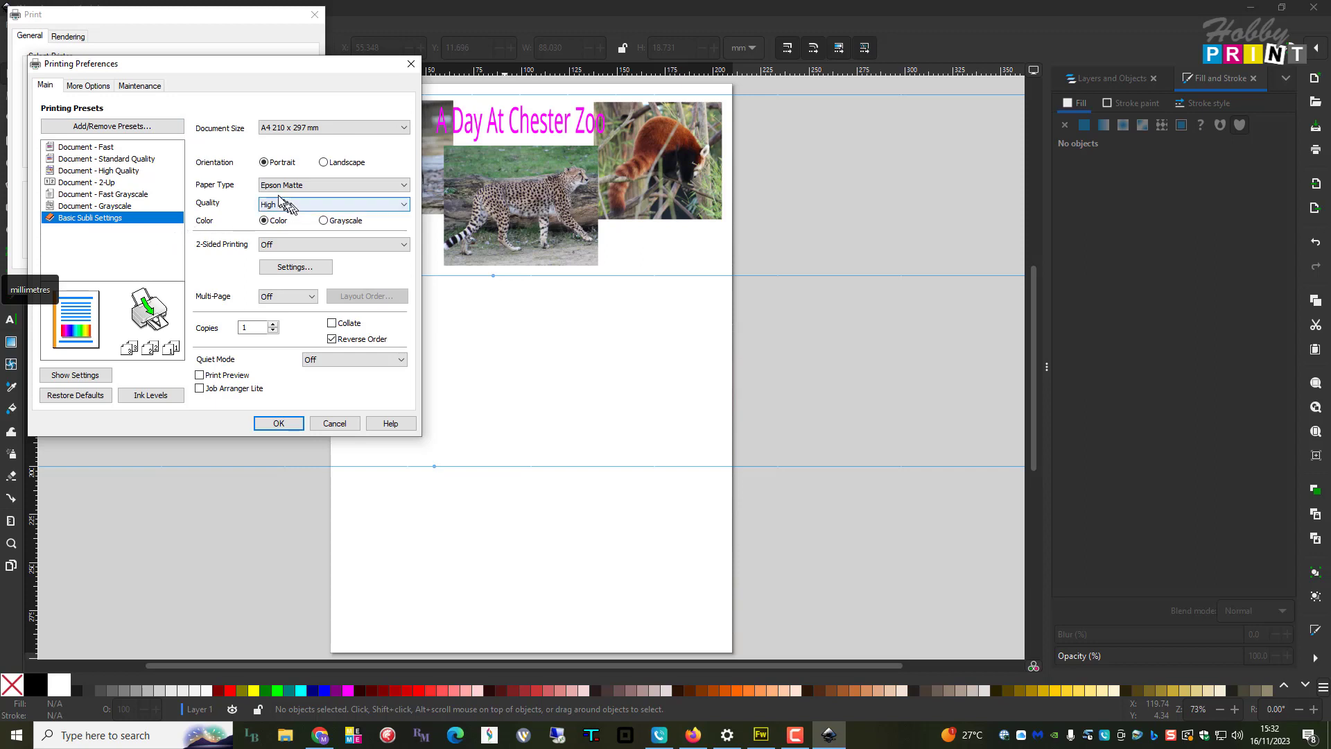
{"action": "left_click", "coordinate": [85, 86]}
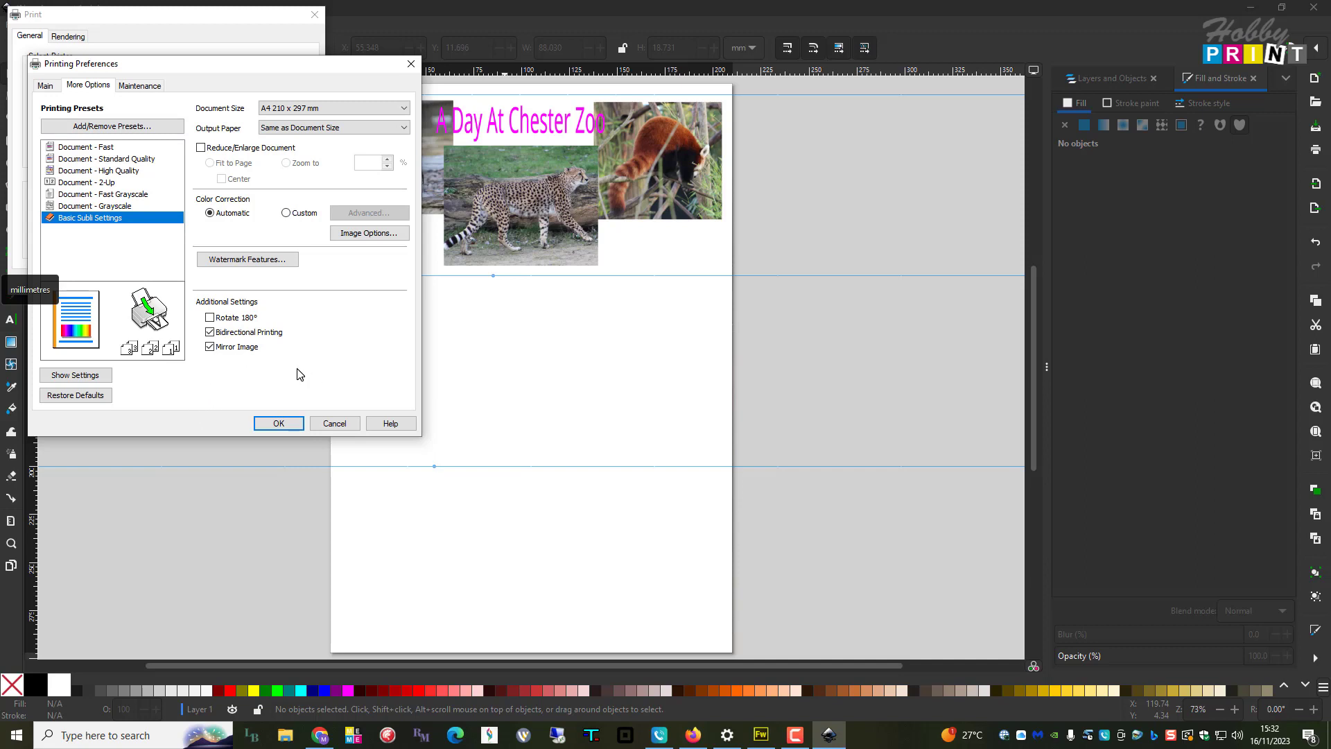
Accept the Printing Preferences and print the zoo mug template.
{"action": "left_click", "coordinate": [280, 423]}
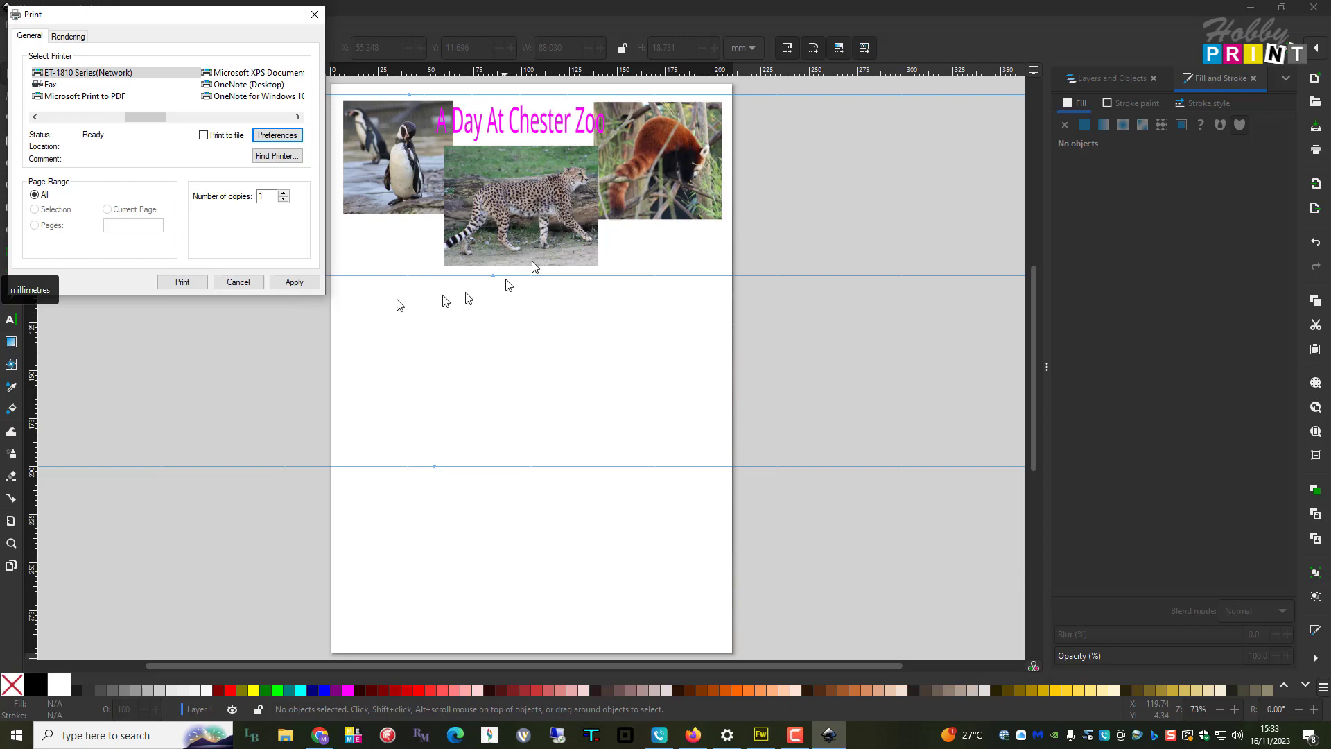
{"action": "left_click", "coordinate": [182, 283]}
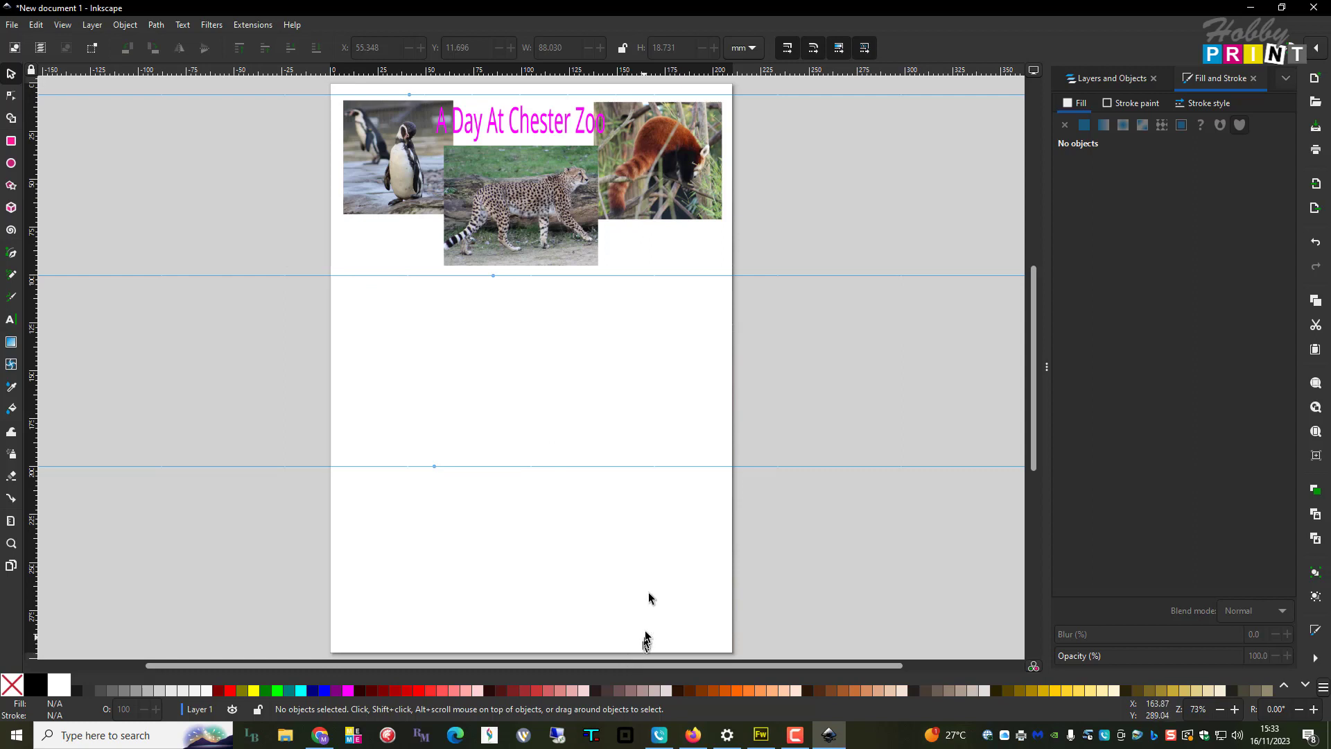
{"action": "left_click", "coordinate": [468, 245]}
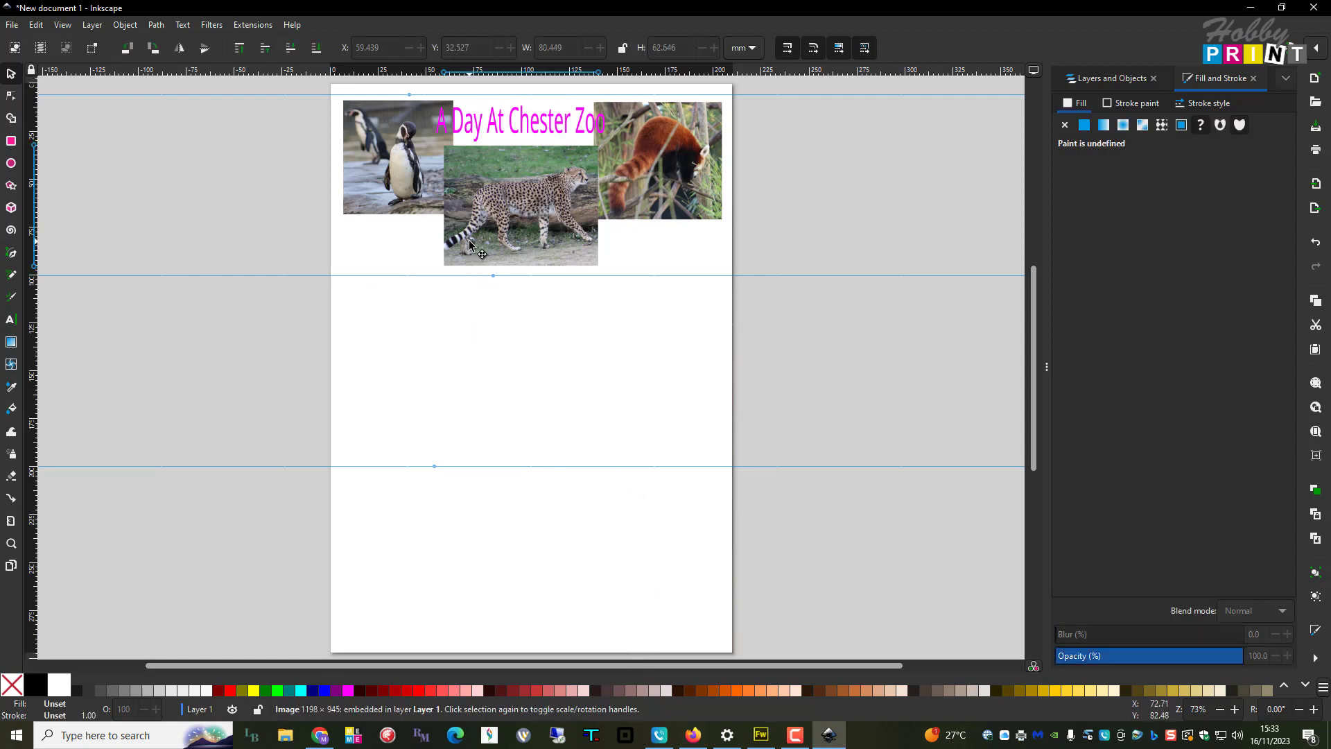
{"action": "left_click", "coordinate": [269, 142]}
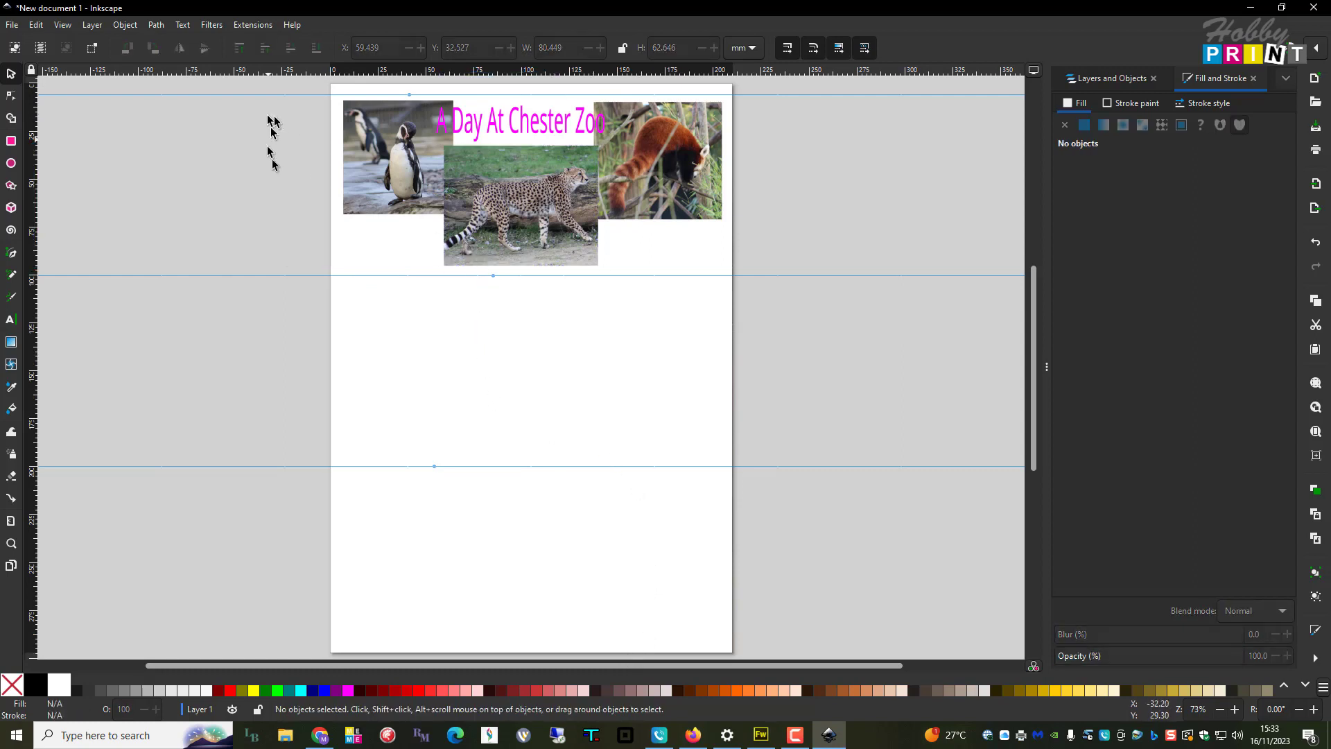
{"action": "left_click_drag", "start_coordinate": [280, 82], "coordinate": [718, 332]}
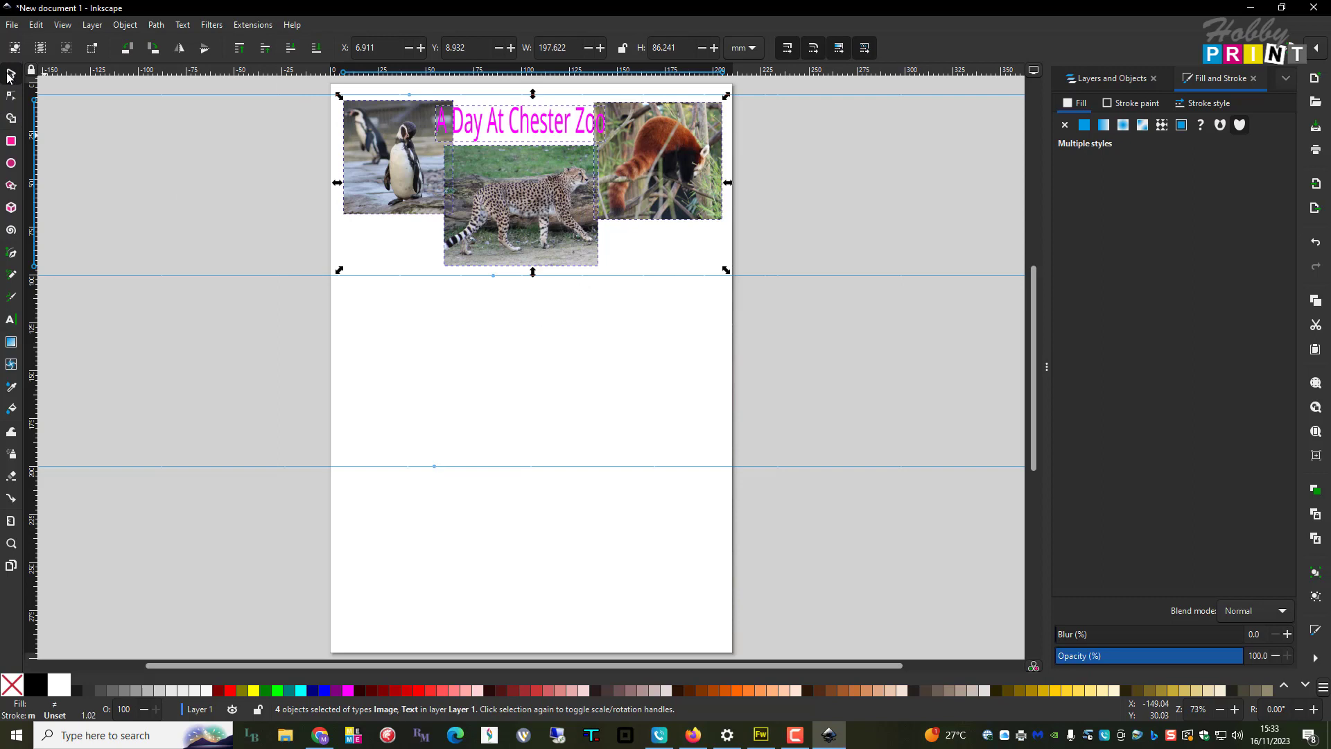
{"action": "left_click", "coordinate": [179, 50]}
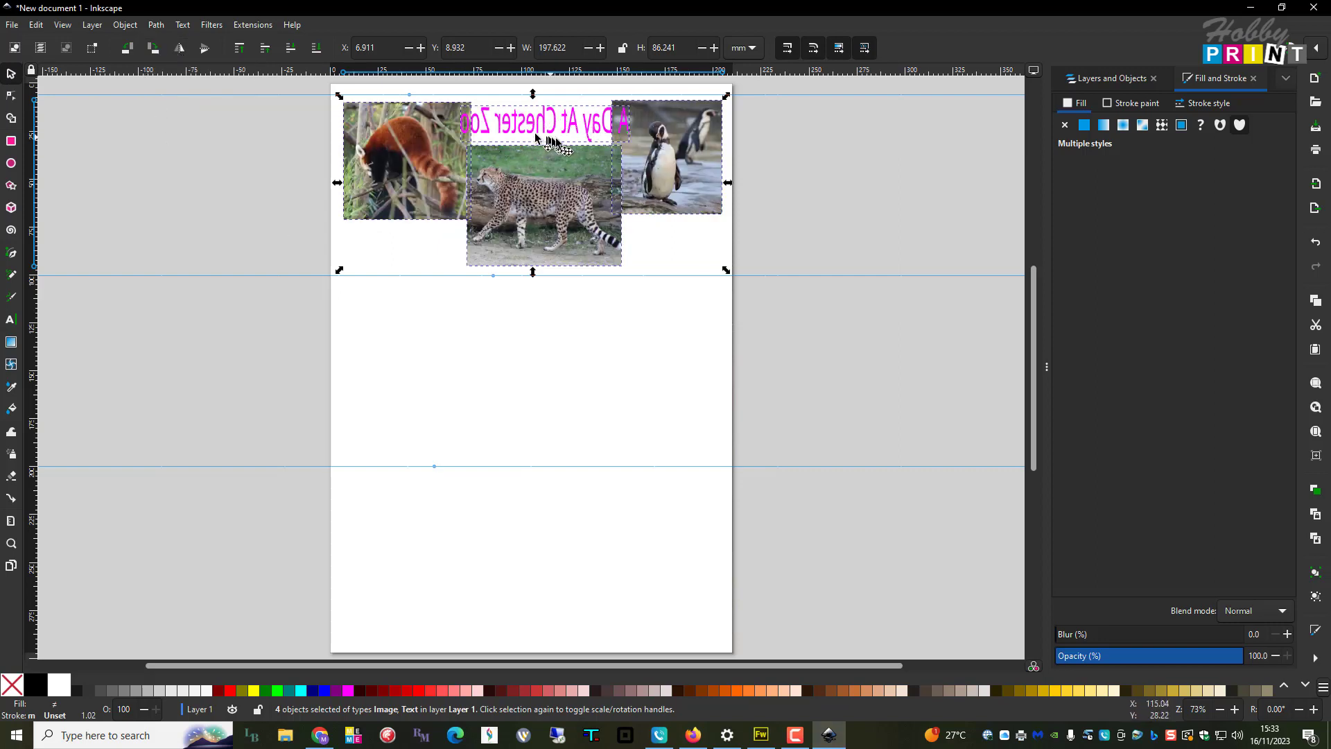
{"action": "left_click", "coordinate": [179, 50]}
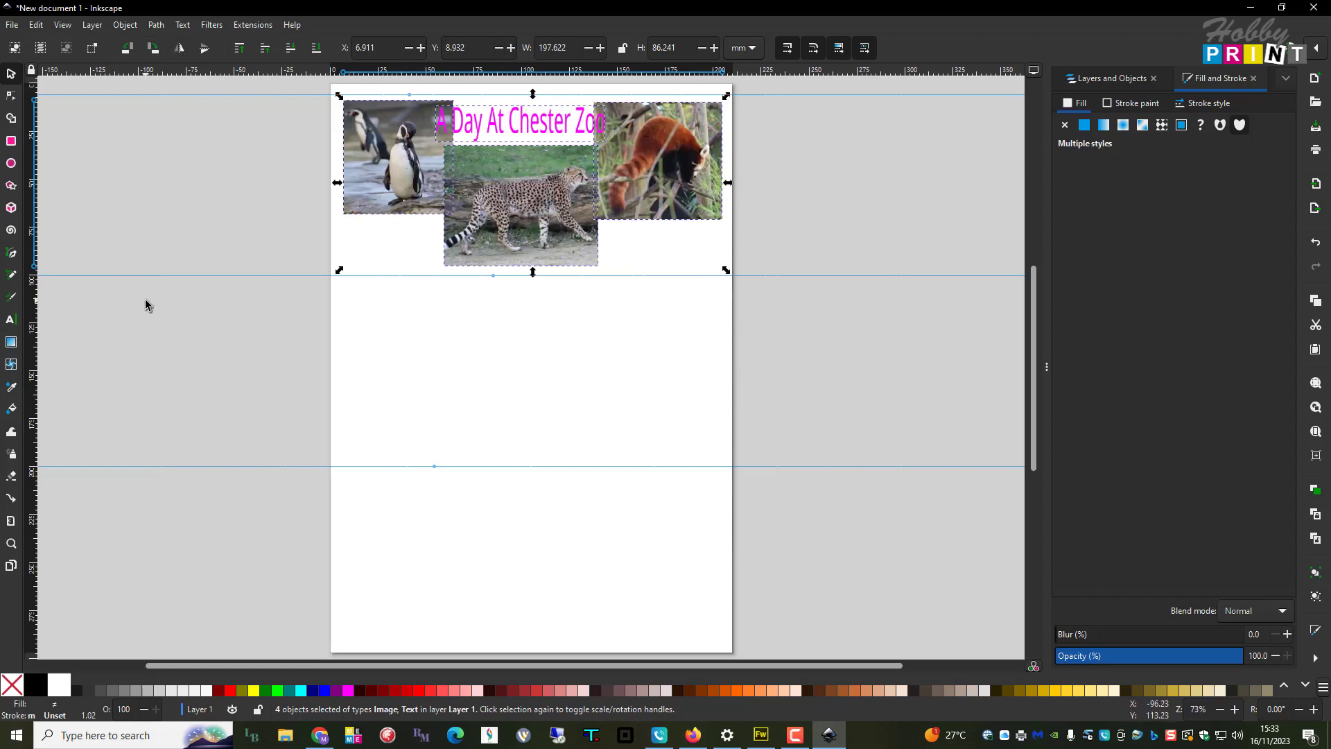